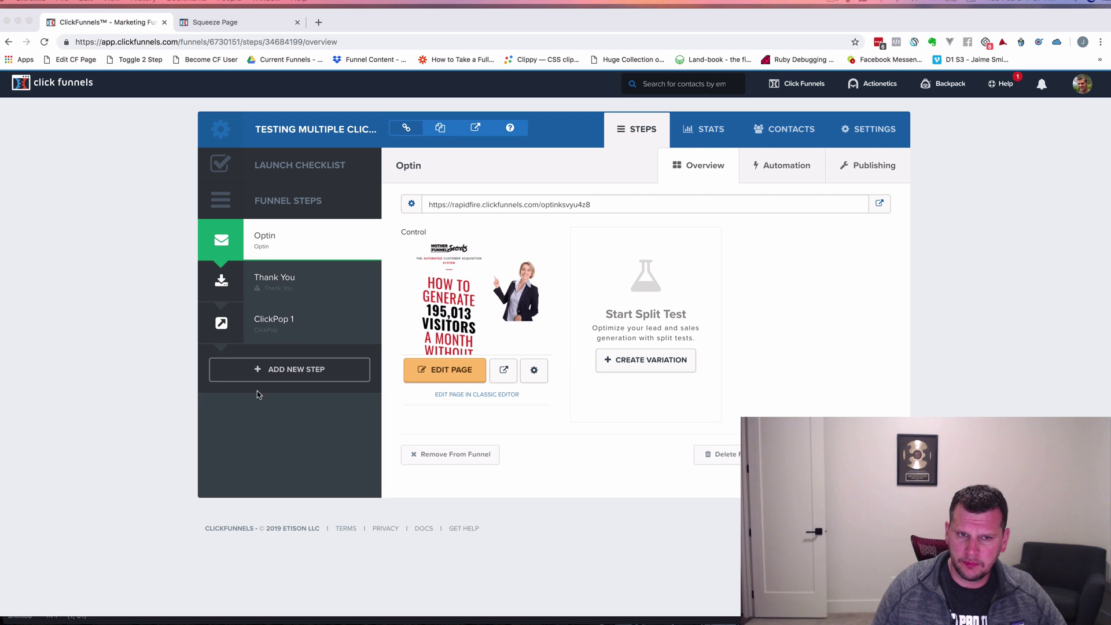
# Step: Add a new funnel step named 'ClickPop 2' and create it
pyautogui.click(282, 324)
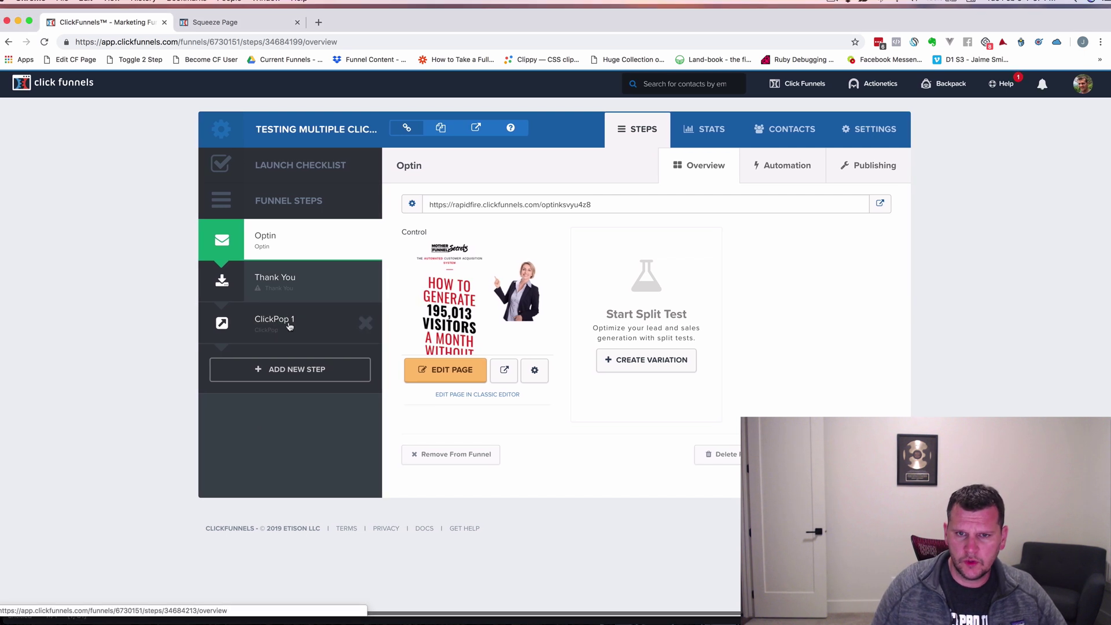
pyautogui.click(290, 328)
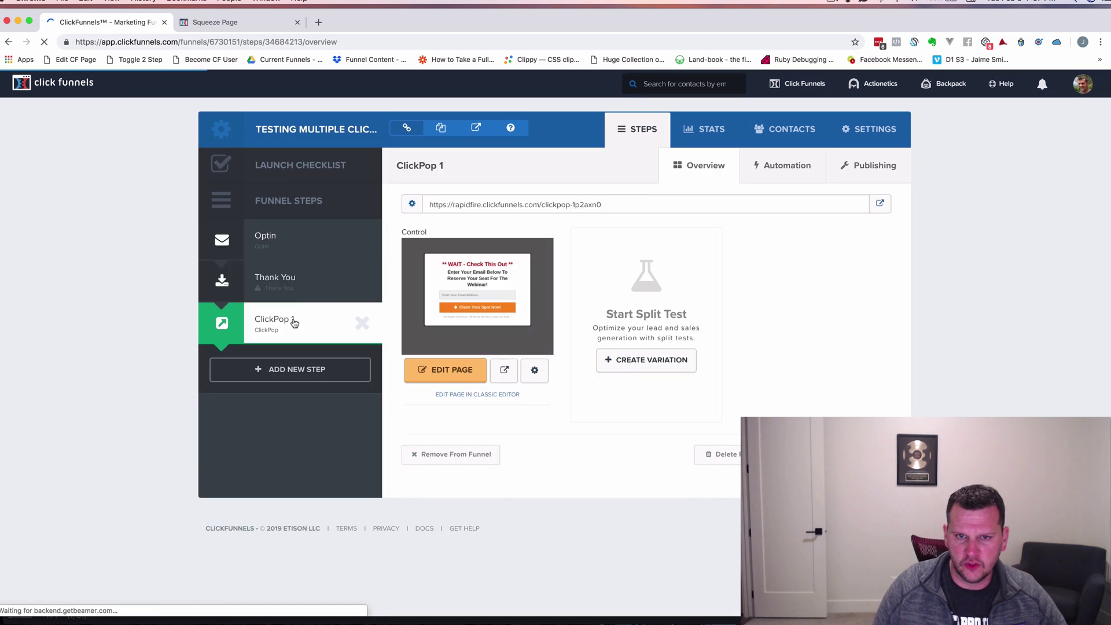
pyautogui.click(307, 377)
pyautogui.write('ClickPop ')
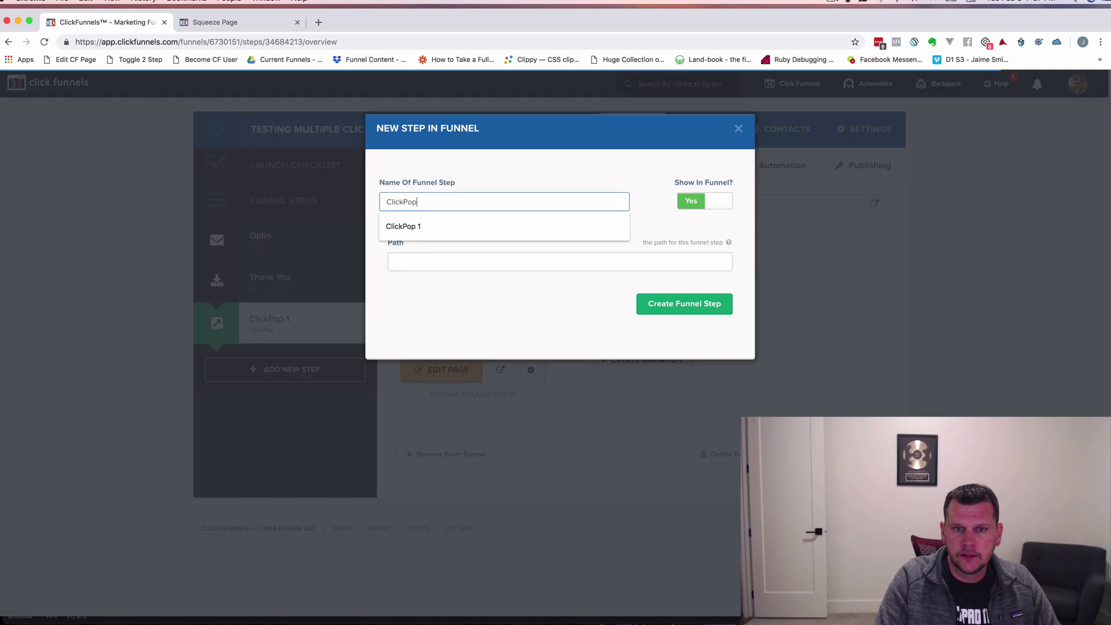
pyautogui.write('2')
pyautogui.click(688, 308)
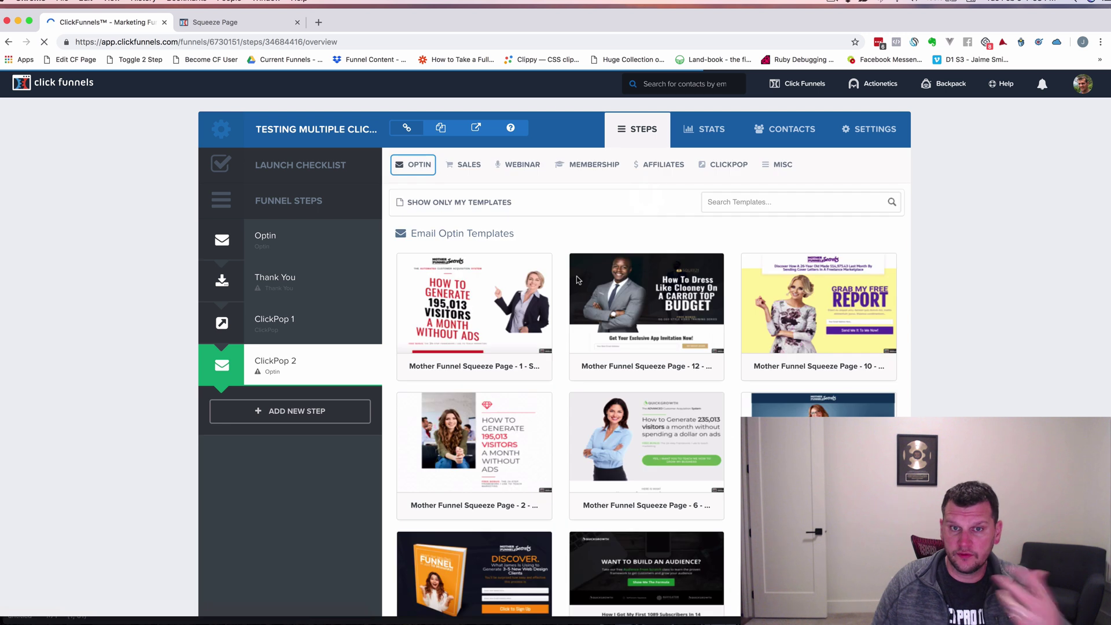
# Step: Build the ClickPop 2 step from the Clean 3 Step Progress Bar ClickPop template
pyautogui.click(720, 167)
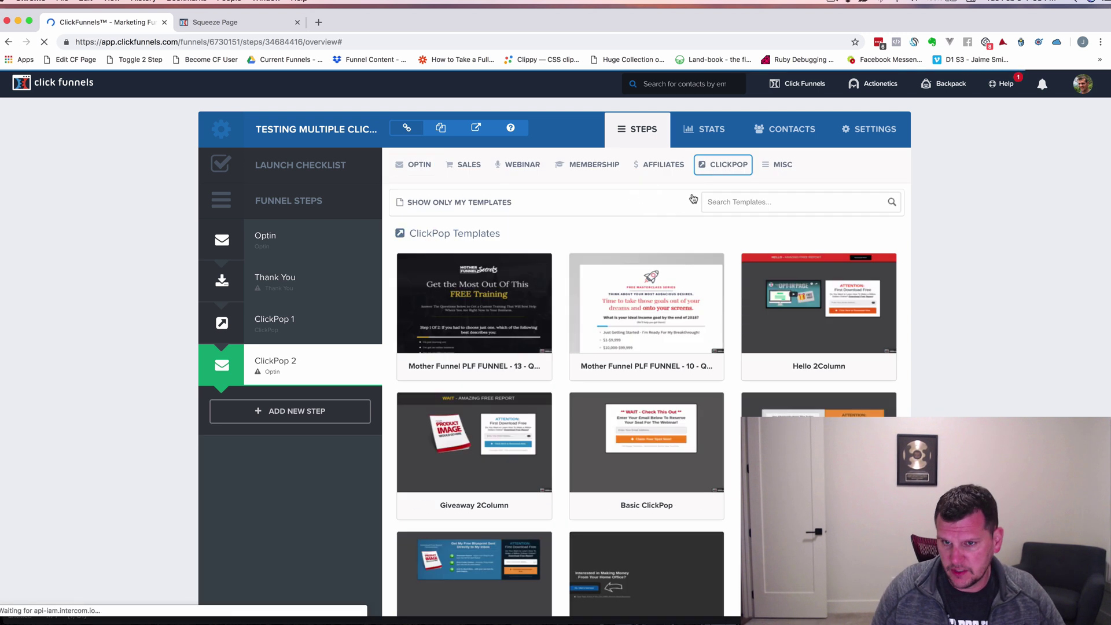
pyautogui.moveTo(669, 455)
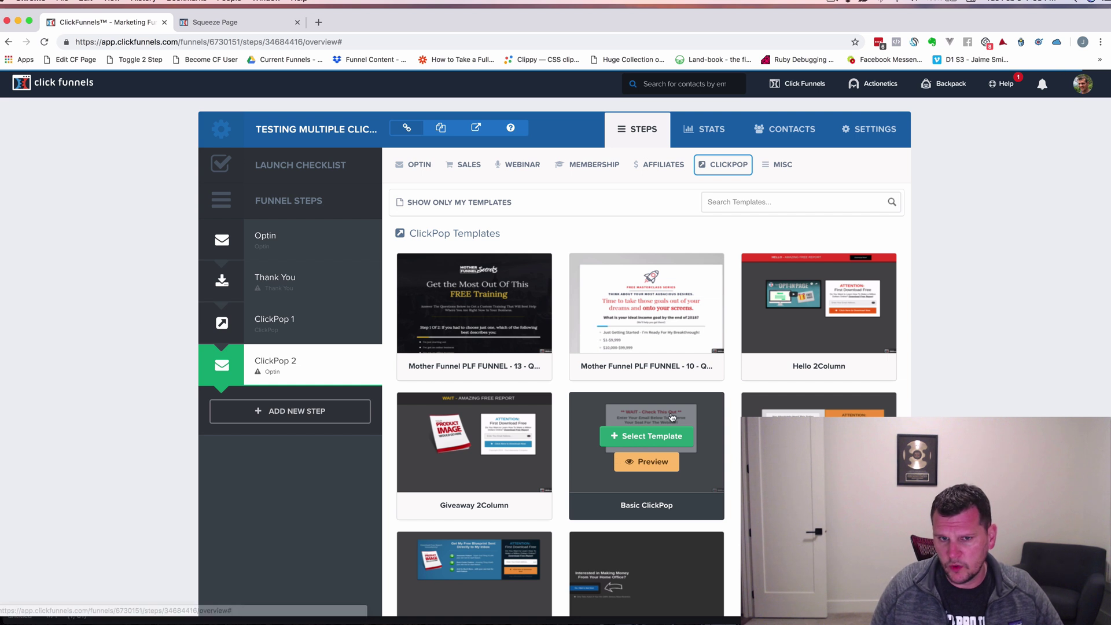
pyautogui.scroll(-3, 648, 433)
pyautogui.scroll(-3, 637, 426)
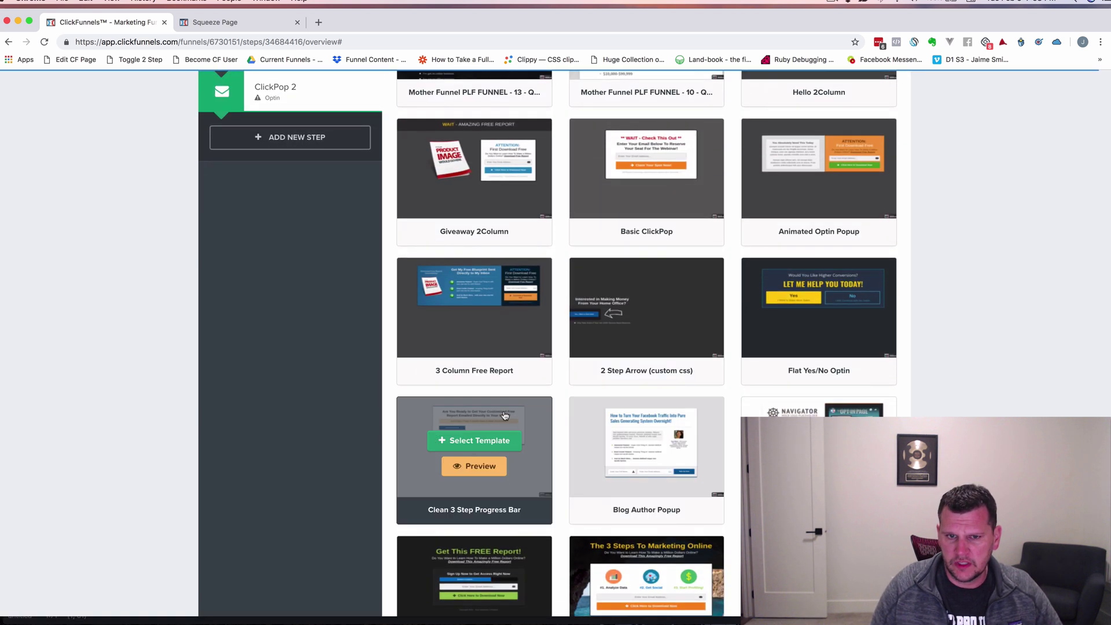
pyautogui.click(476, 442)
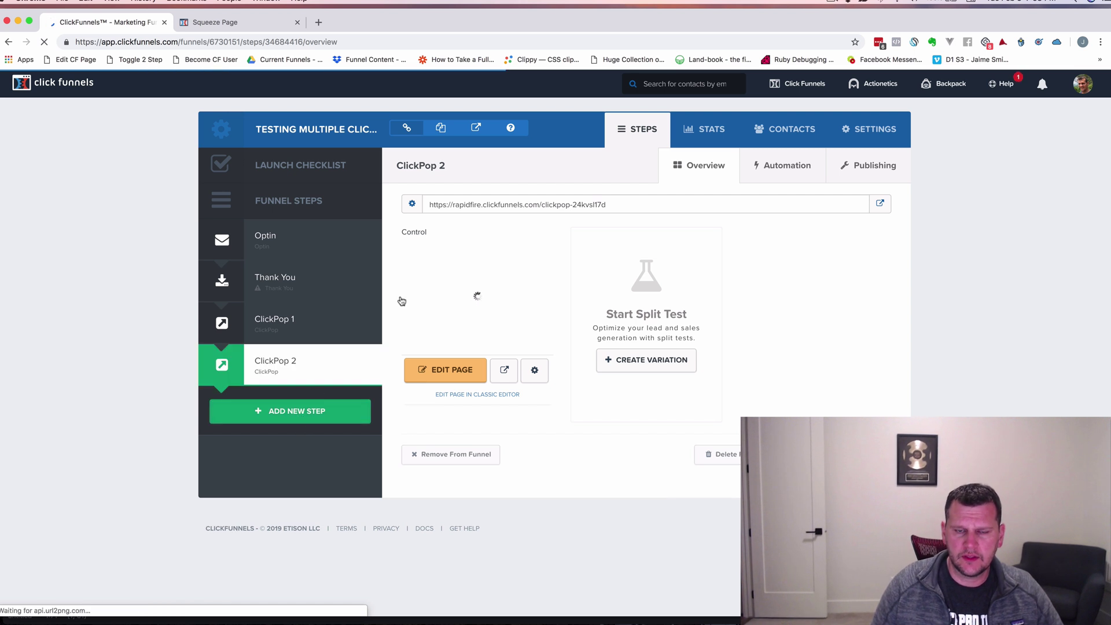
# Step: Name the new funnel step 'ClickPop 3' and create it
pyautogui.write('Click')
pyautogui.press('BackSpace')
pyautogui.write('ckPop 2')
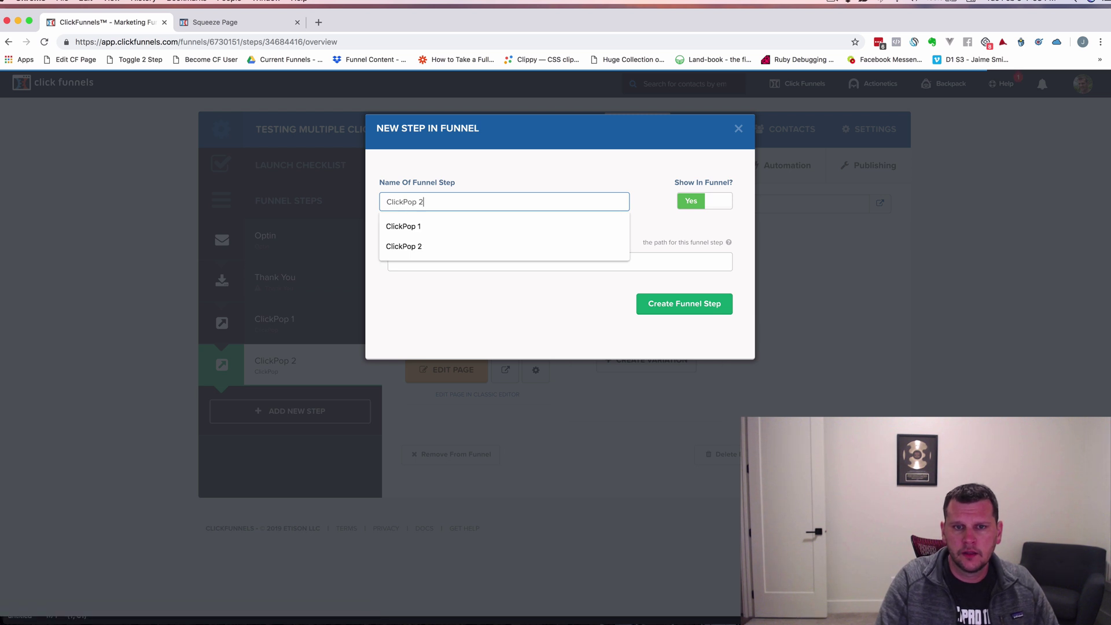
pyautogui.press('BackSpace')
pyautogui.write('3')
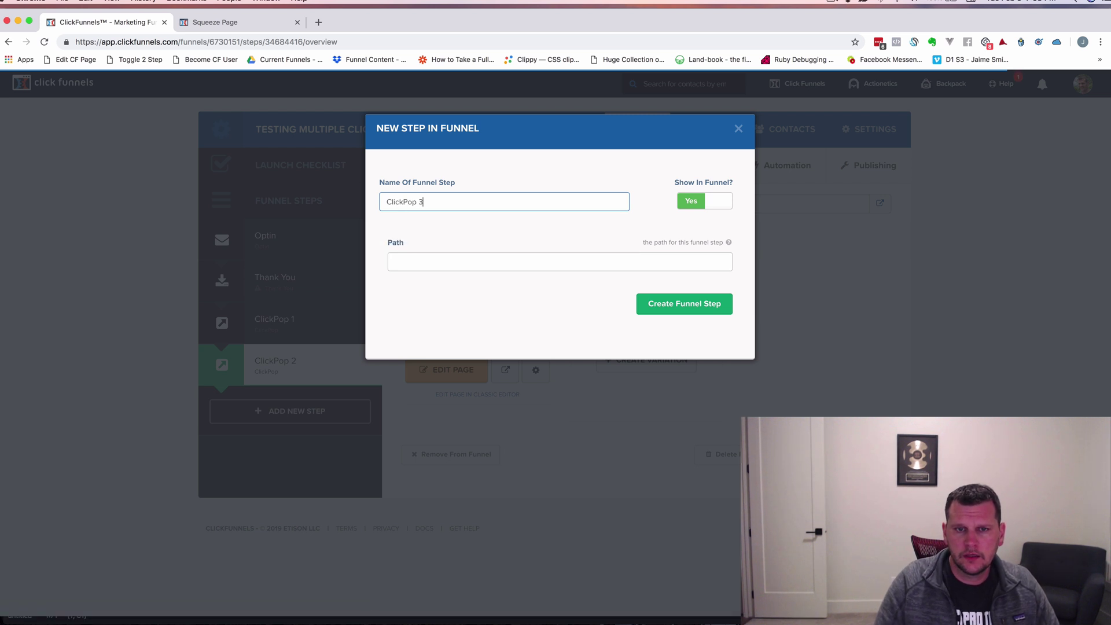
pyautogui.click(675, 311)
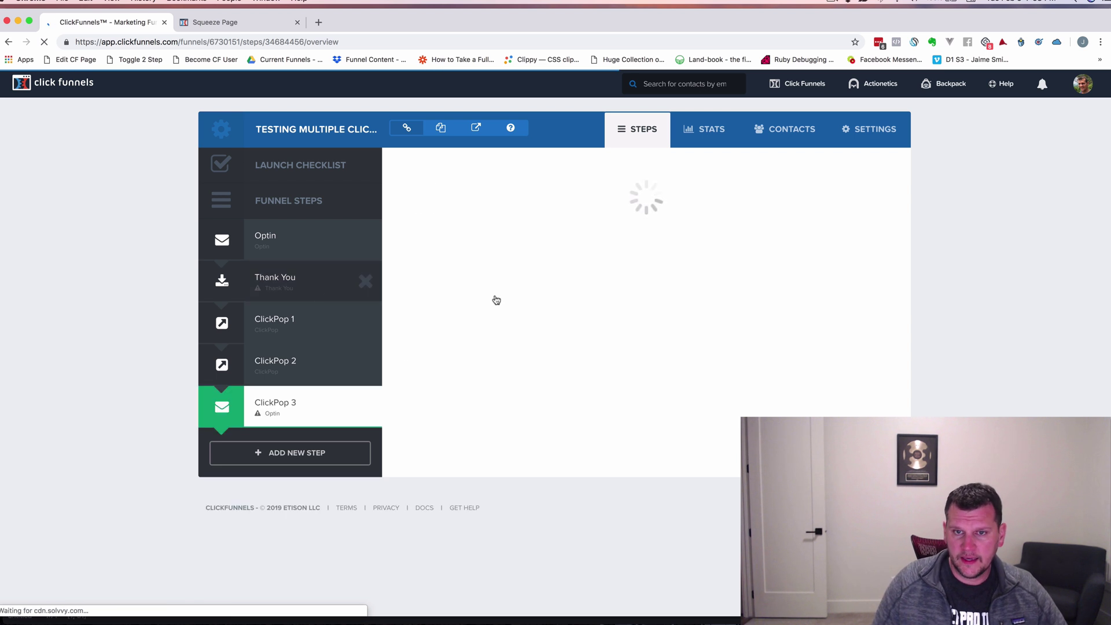
# Step: Browse the ClickPop page templates for the ClickPop 3 step
pyautogui.click(723, 166)
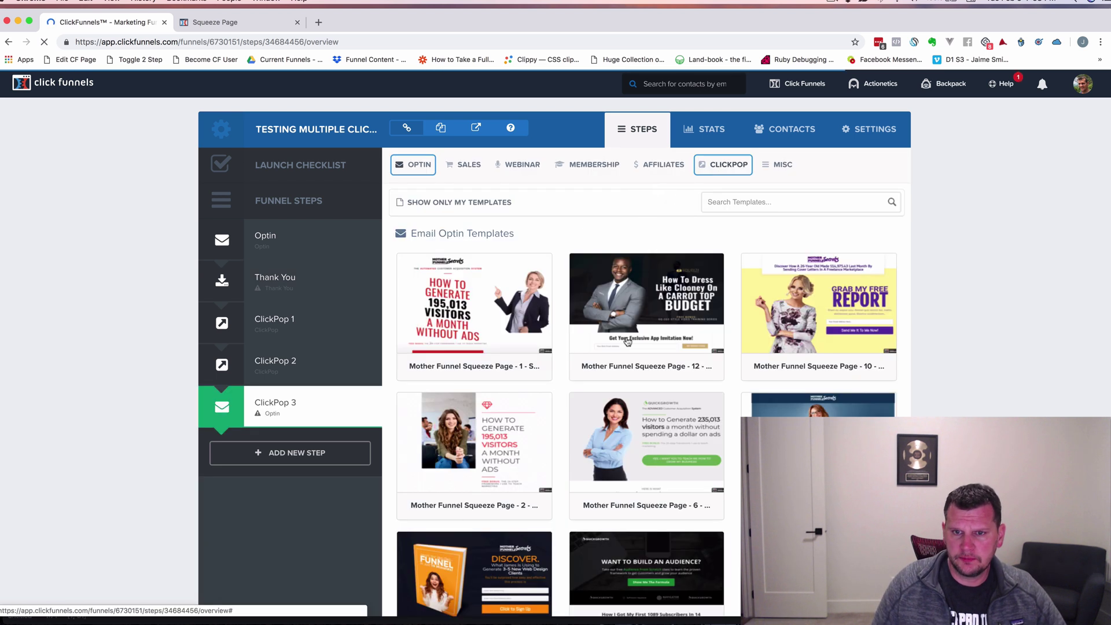
pyautogui.scroll(-3, 648, 311)
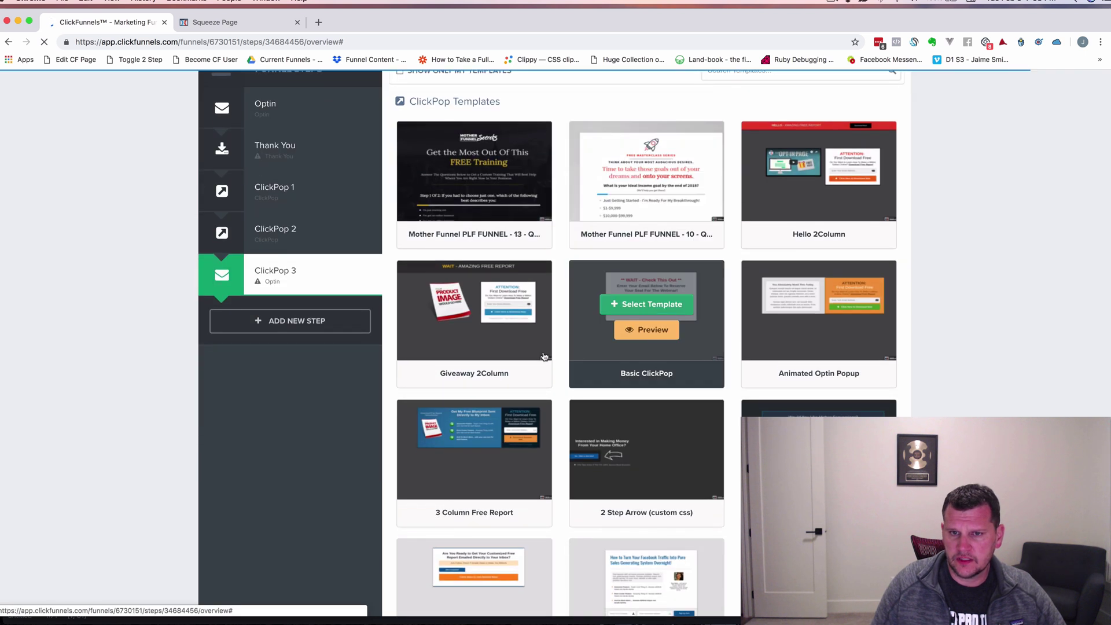
pyautogui.scroll(-6, 735, 398)
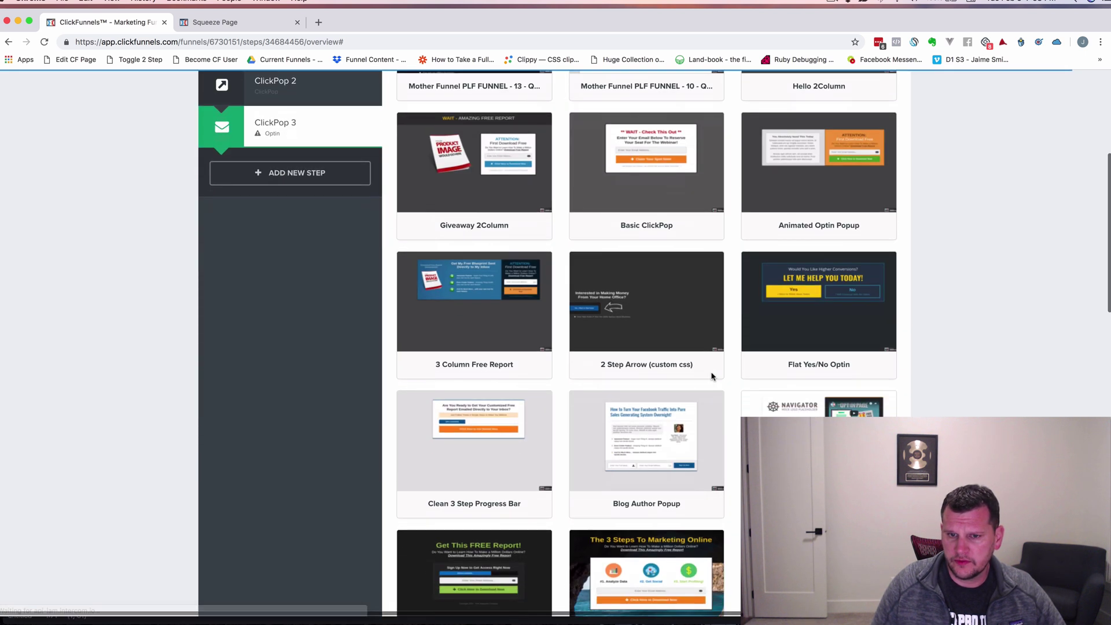
pyautogui.scroll(-2, 671, 352)
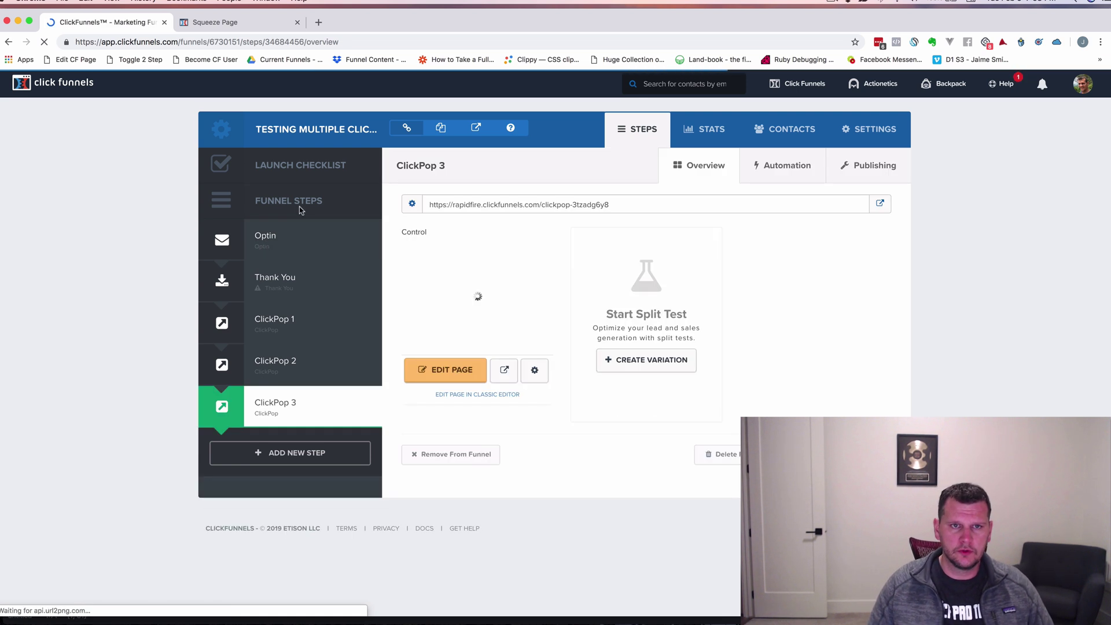
pyautogui.click(239, 22)
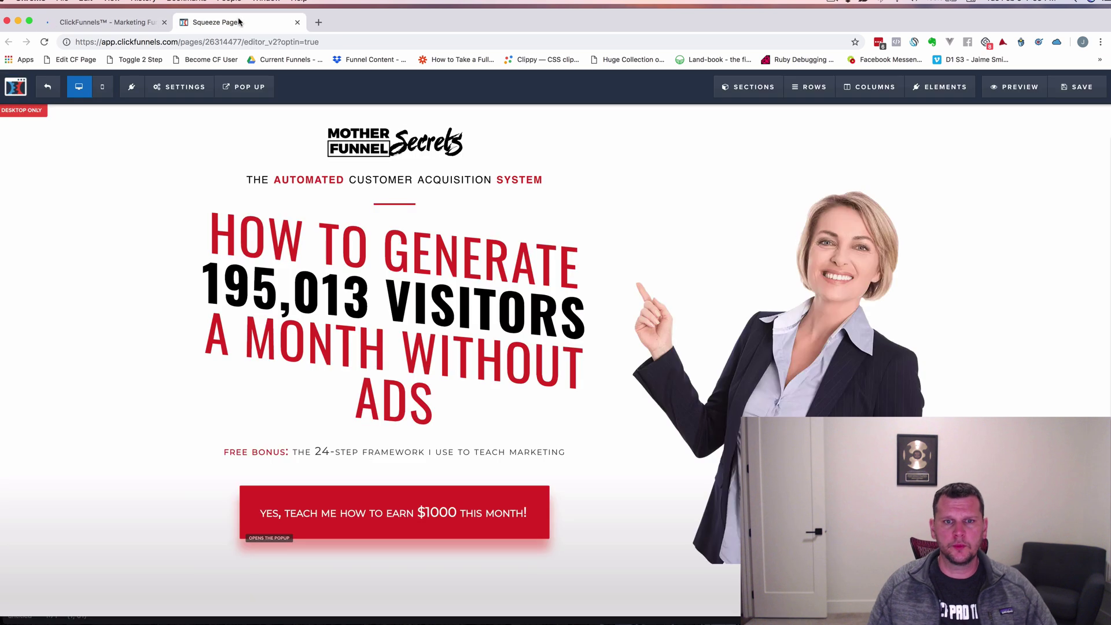
pyautogui.scroll(-3, 509, 315)
pyautogui.scroll(-15, 509, 315)
pyautogui.scroll(-1, 513, 314)
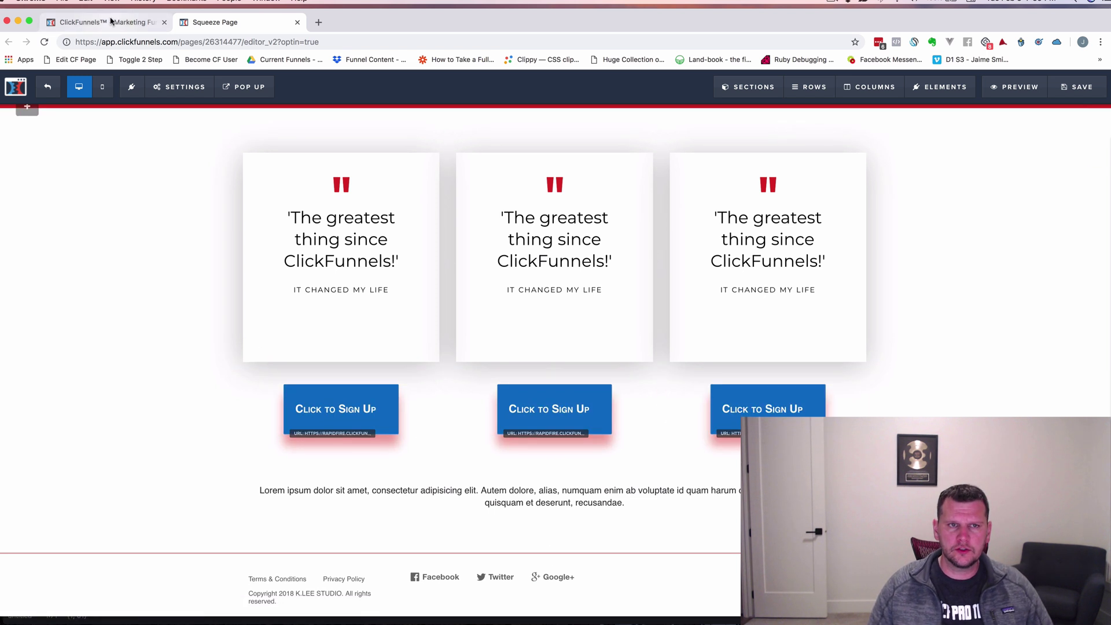
pyautogui.click(111, 21)
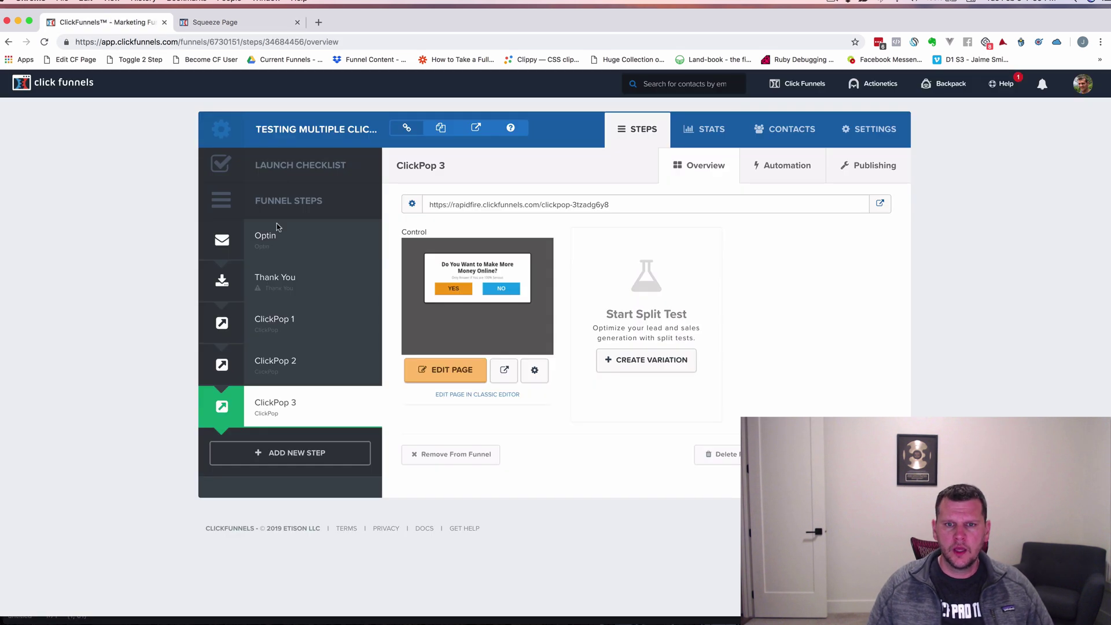
# Step: Bring up ClickPop 1's ClickPop embed code from its Publishing tab and select it all
pyautogui.click(282, 319)
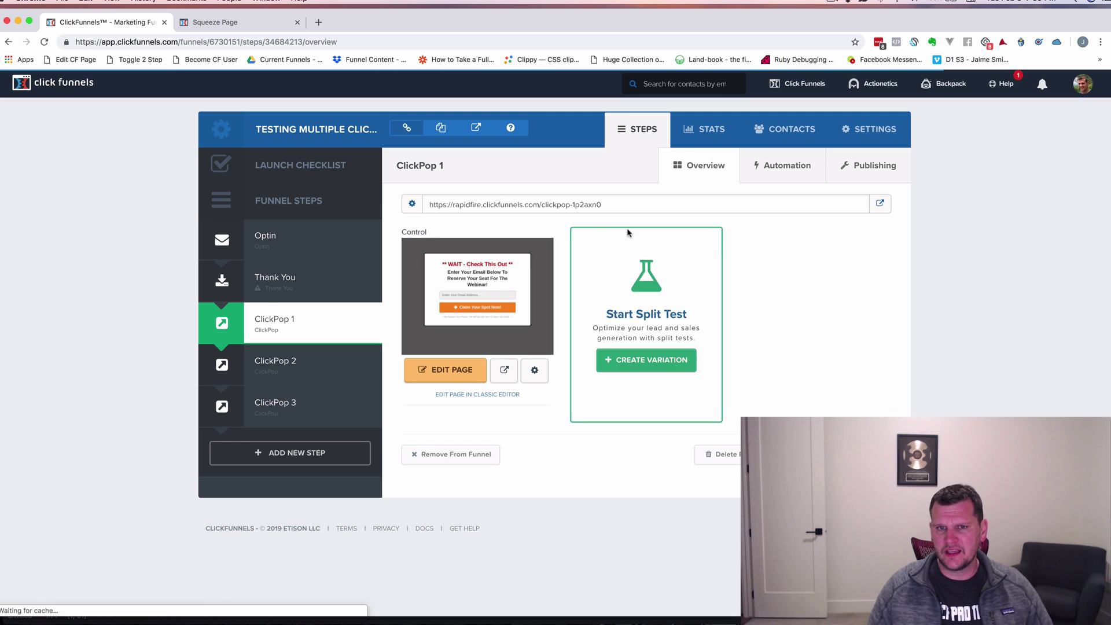
pyautogui.click(874, 168)
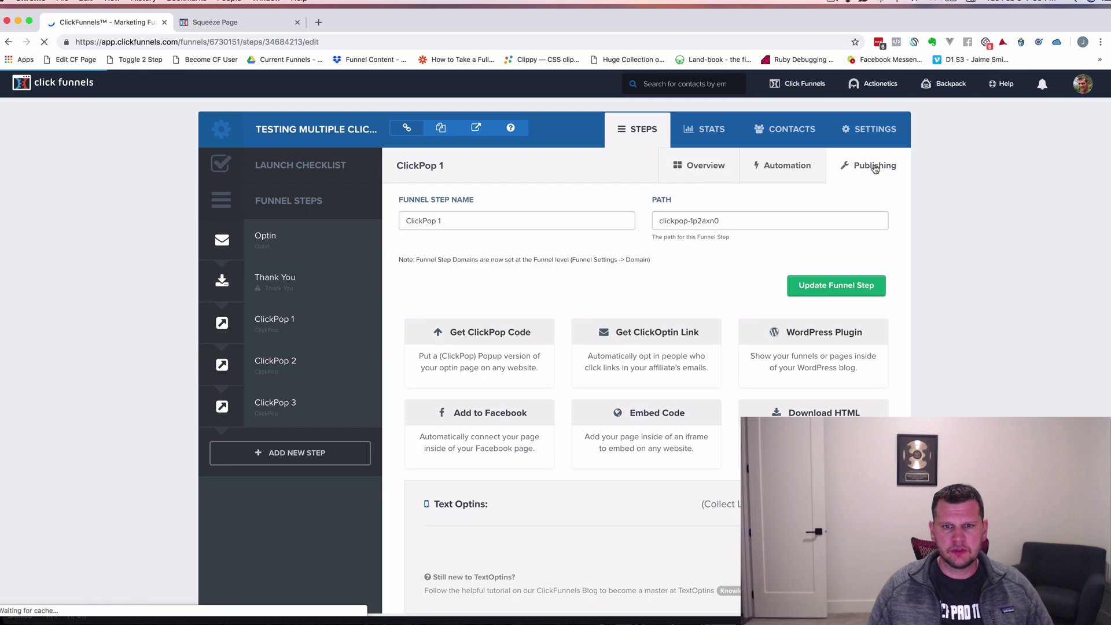
pyautogui.click(475, 334)
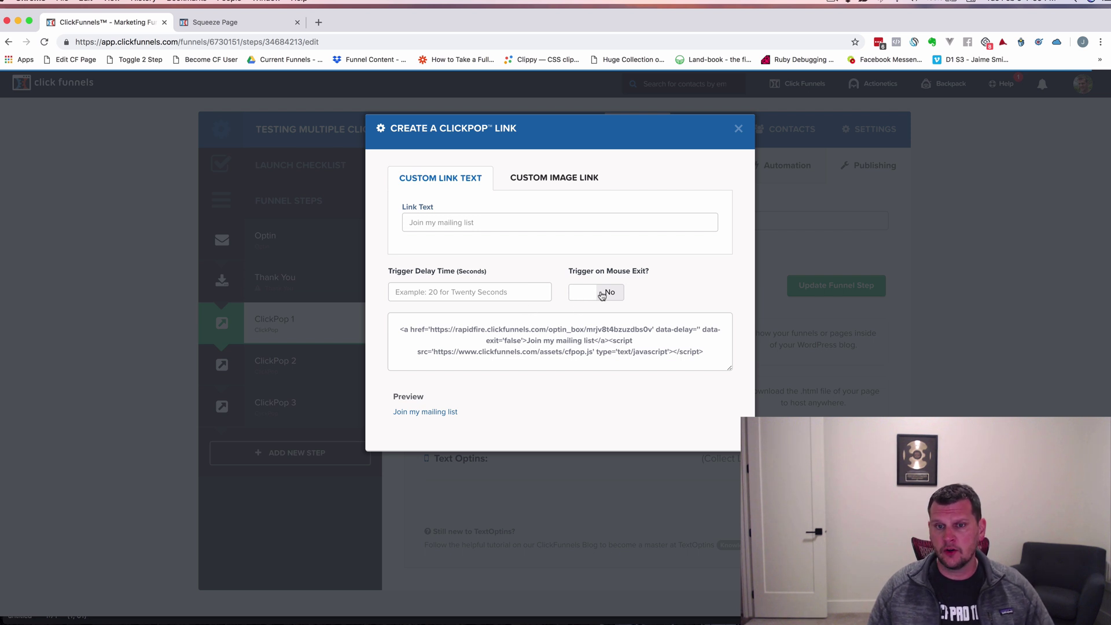
pyautogui.click(519, 329)
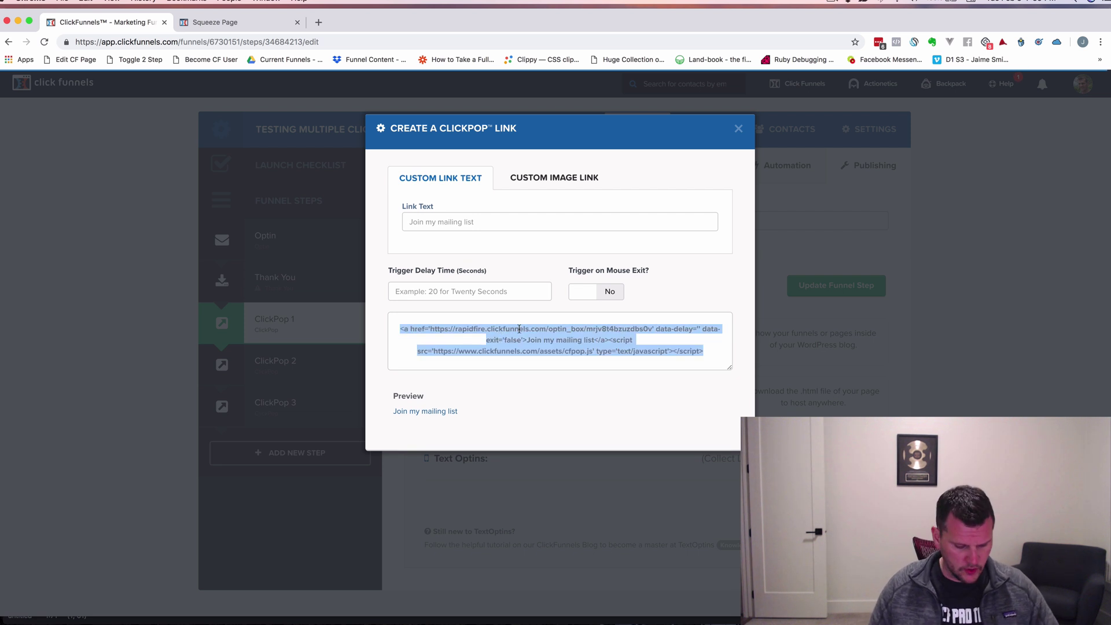
pyautogui.scroll(-2, 510, 257)
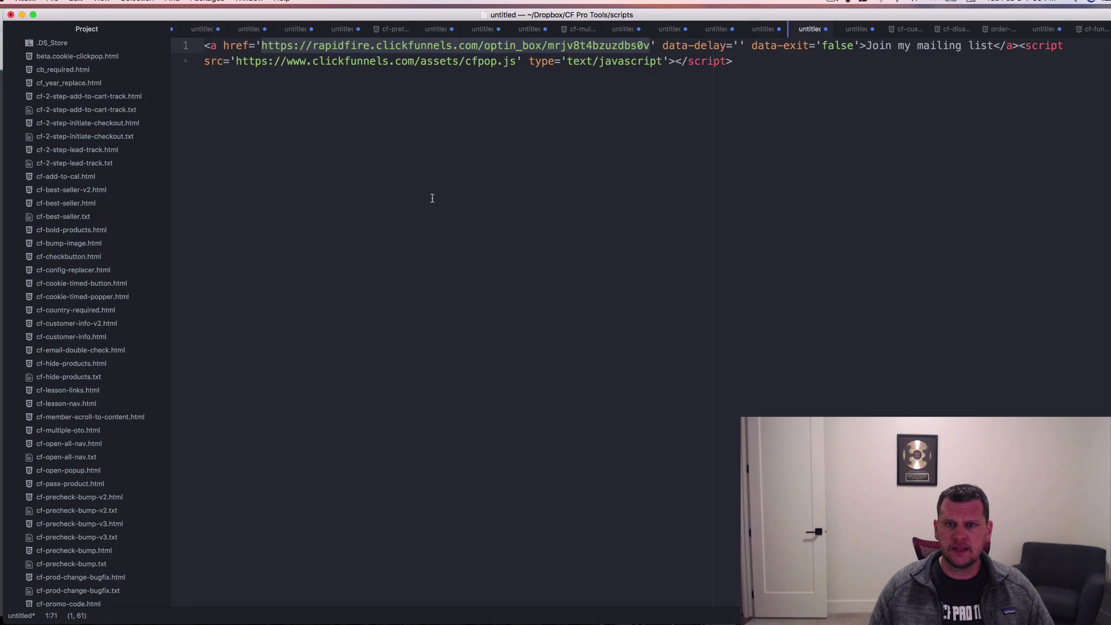
# Step: Replace the Atom file's text with the ClickPop 1 embed code, putting the script tag on its own line
pyautogui.click(421, 60)
pyautogui.press('super+a')
pyautogui.press('super+c')
pyautogui.press('BackSpace')
pyautogui.press('super+v')
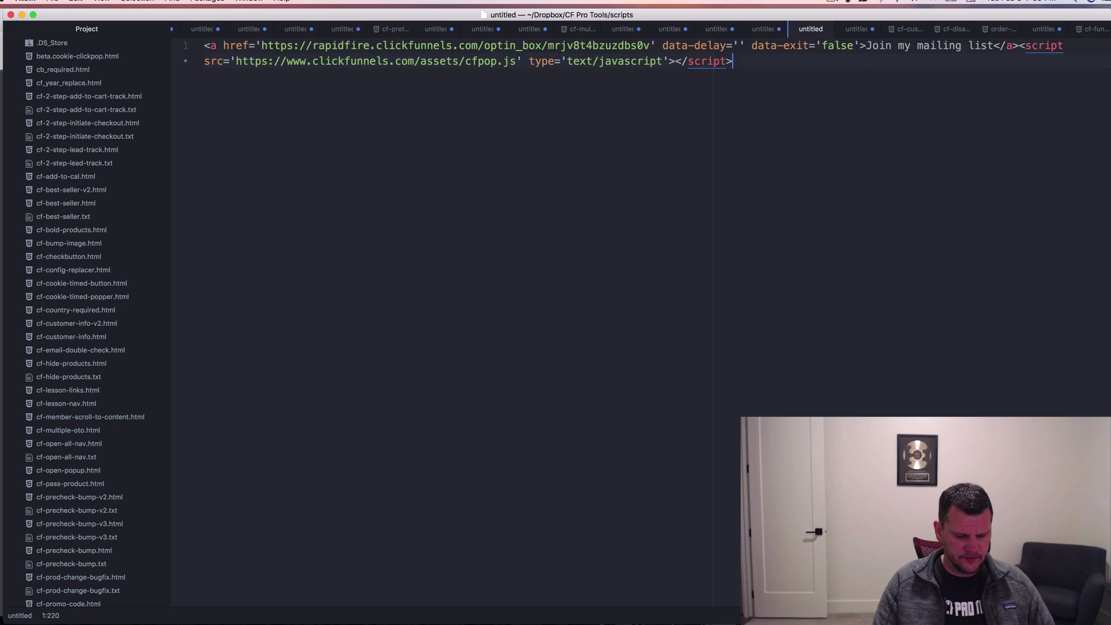
pyautogui.press('Left')
pyautogui.press('Left')
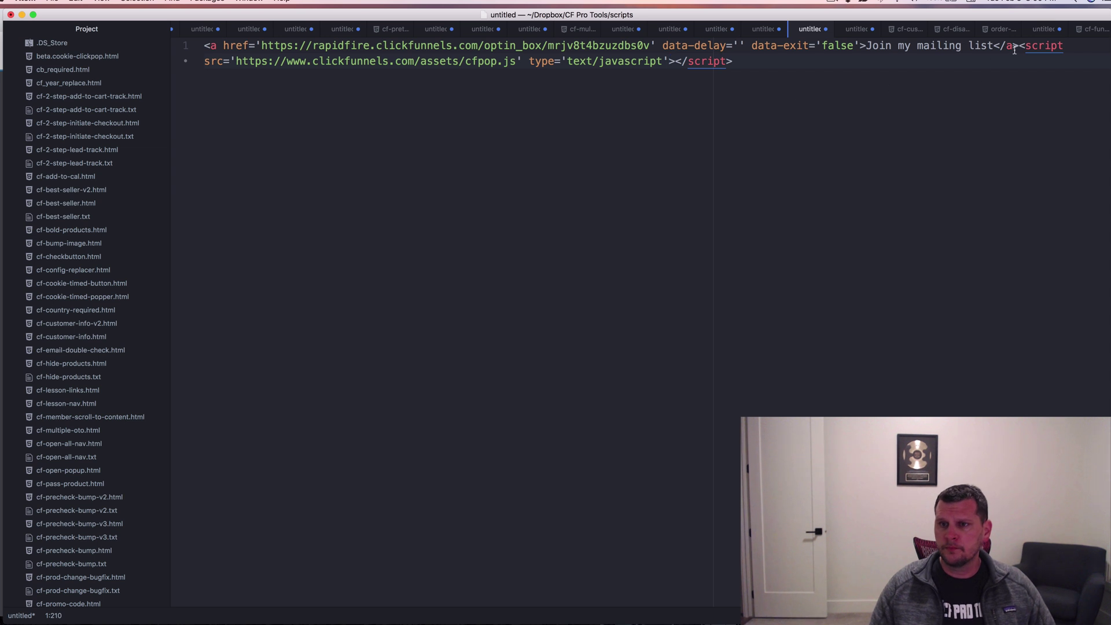
pyautogui.press('Return')
pyautogui.press('Return')
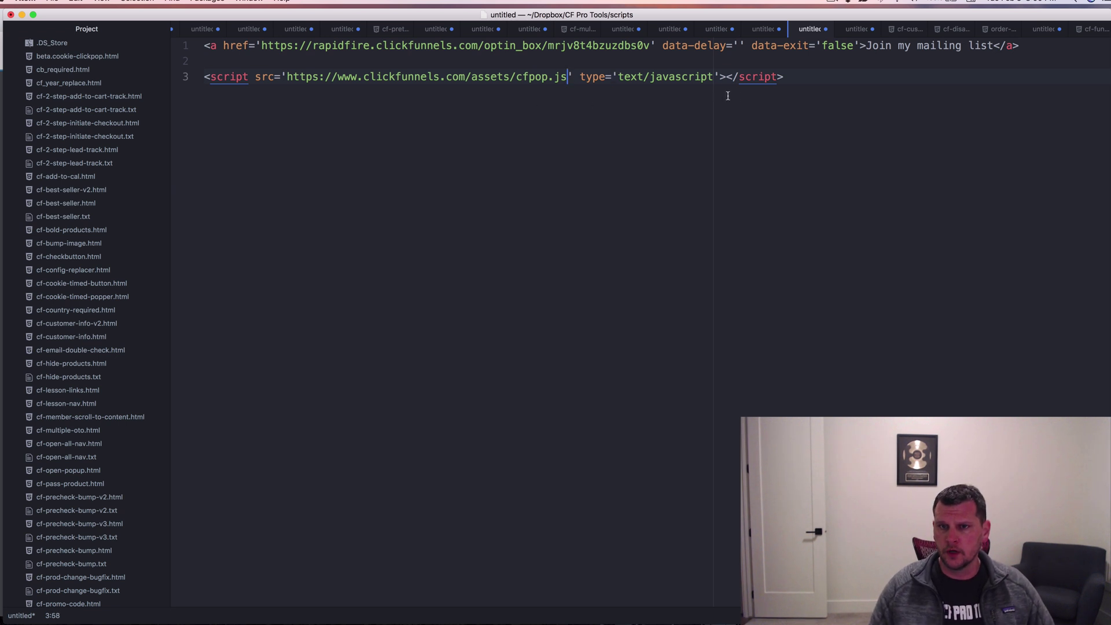
pyautogui.moveTo(789, 82); pyautogui.dragTo(201, 78)
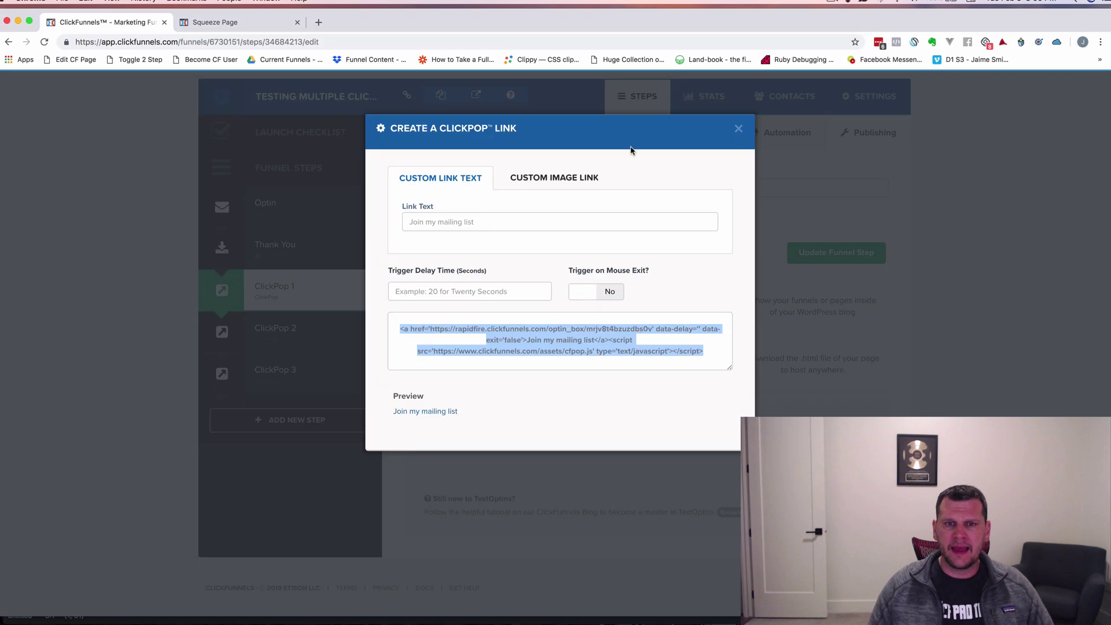
pyautogui.click(738, 128)
pyautogui.click(254, 29)
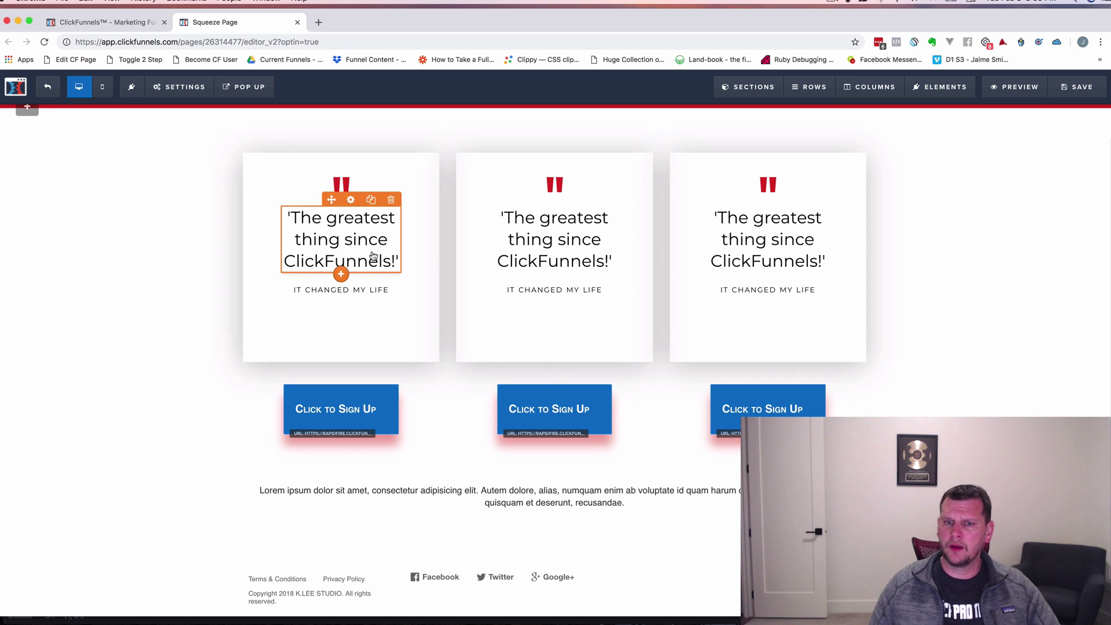
pyautogui.click(180, 86)
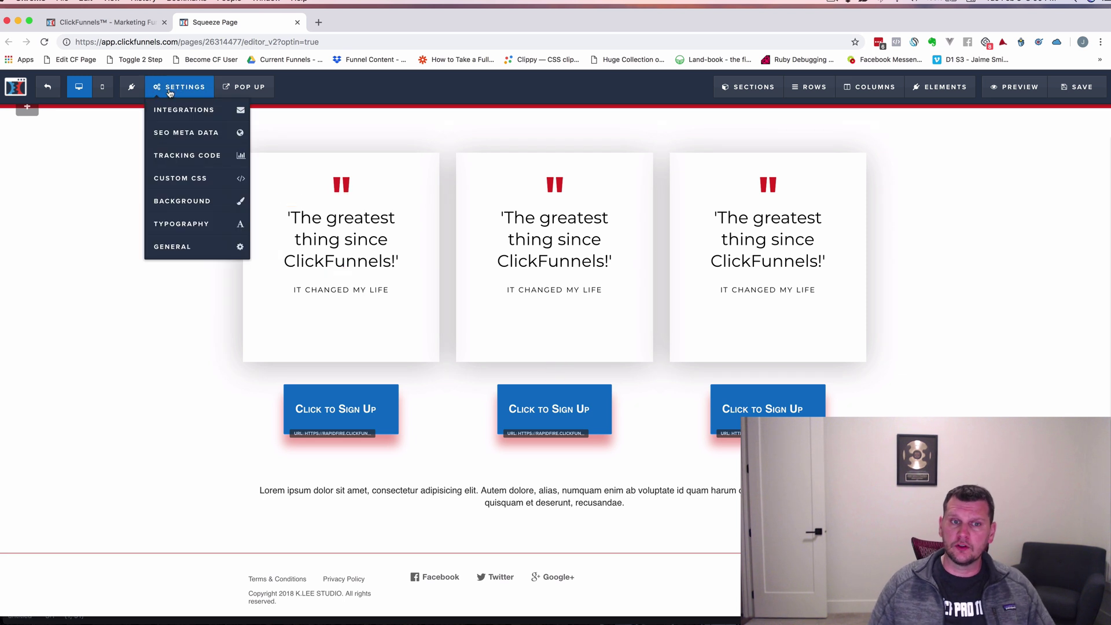
pyautogui.click(180, 156)
pyautogui.click(632, 138)
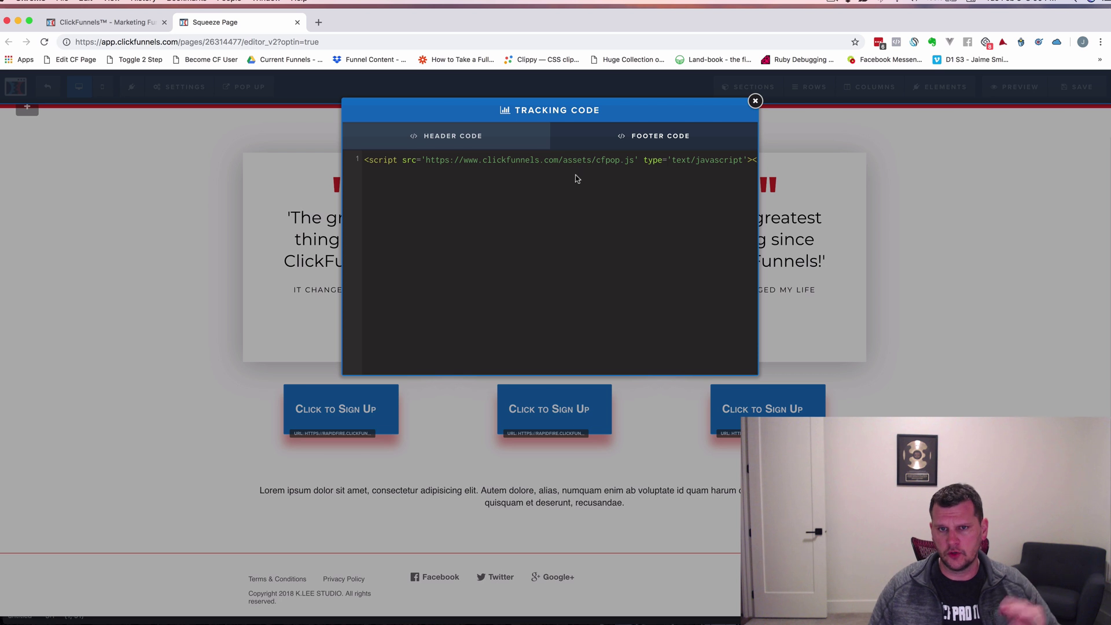
pyautogui.hscroll(3, 575, 178)
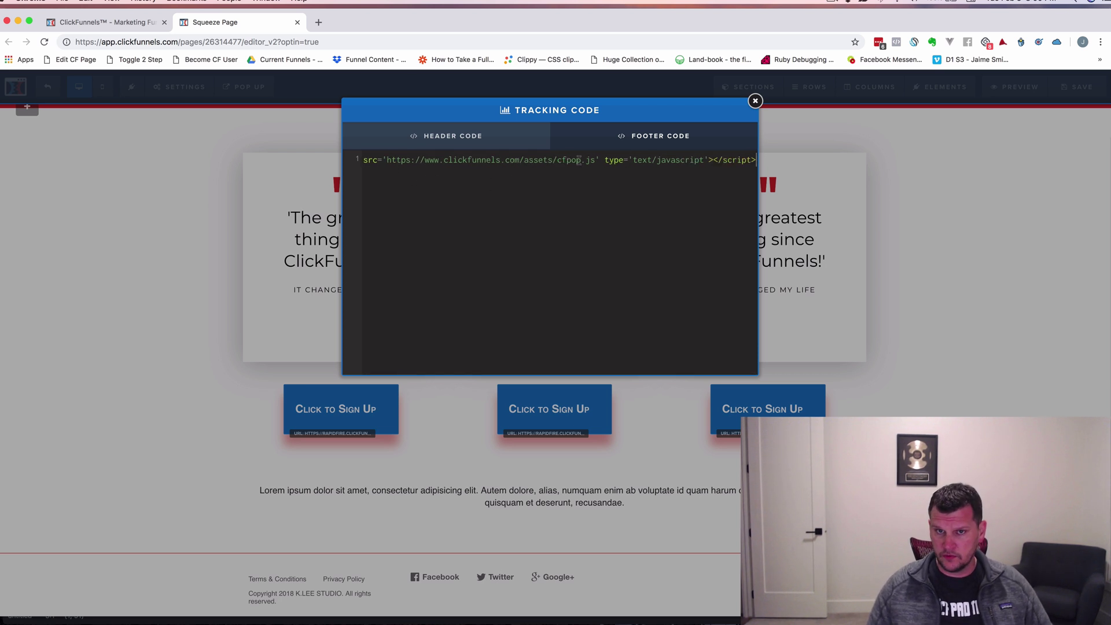
pyautogui.hscroll(-2, 634, 162)
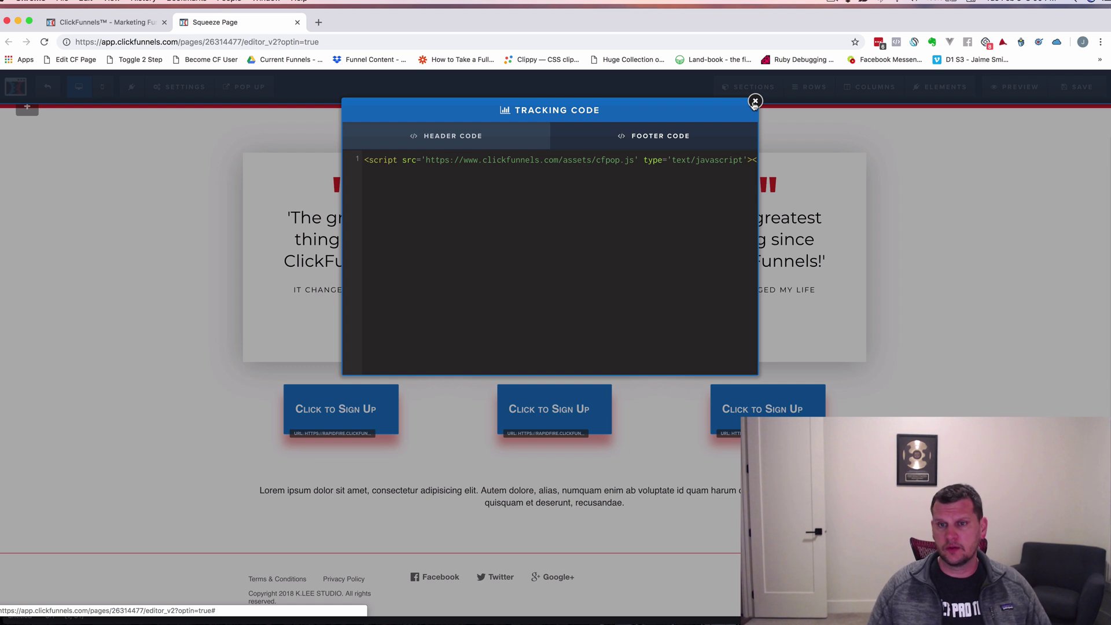
pyautogui.click(905, 256)
# Step: Copy the first popup's optin_box URL from the line 1 link in Atom
pyautogui.press('super+Tab')
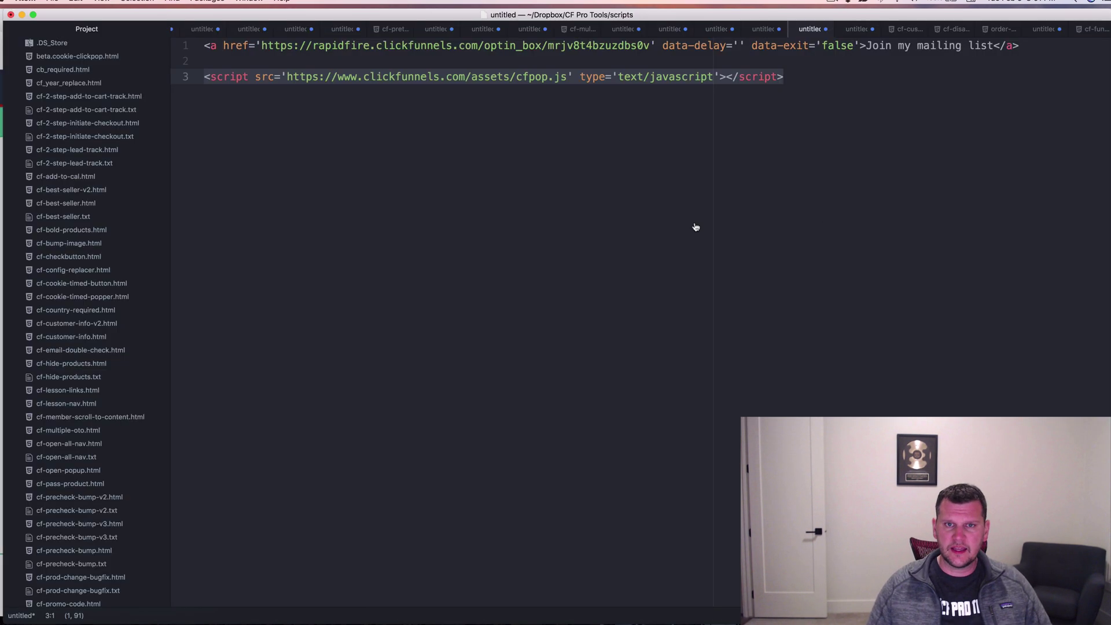
pyautogui.click(448, 182)
pyautogui.click(271, 55)
pyautogui.moveTo(261, 45); pyautogui.dragTo(648, 49)
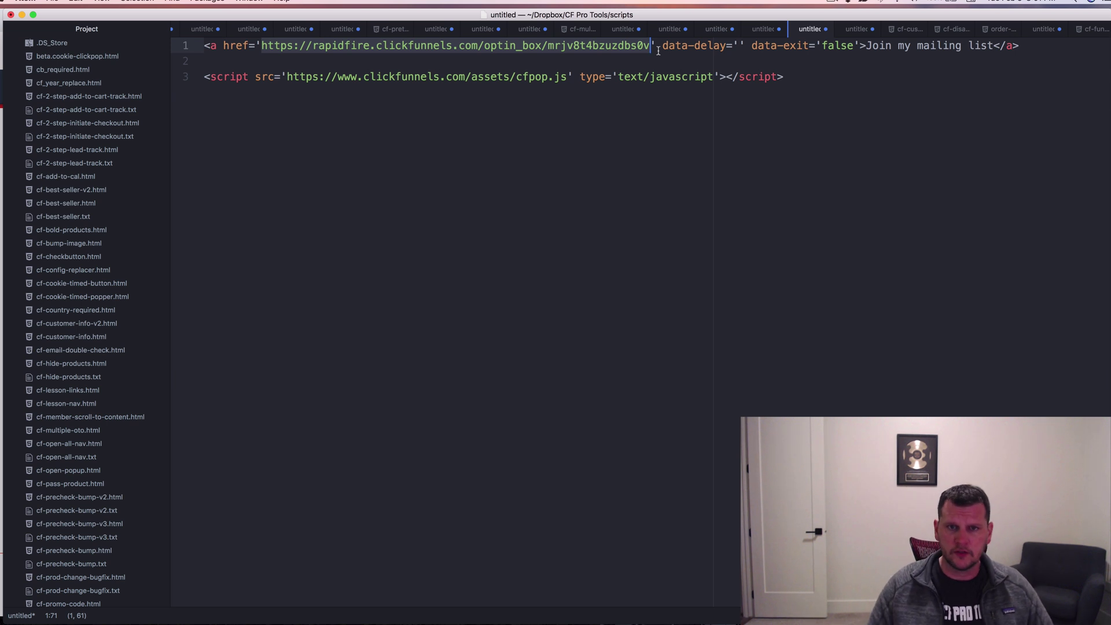
pyautogui.click(255, 51)
pyautogui.moveTo(259, 46); pyautogui.dragTo(648, 45)
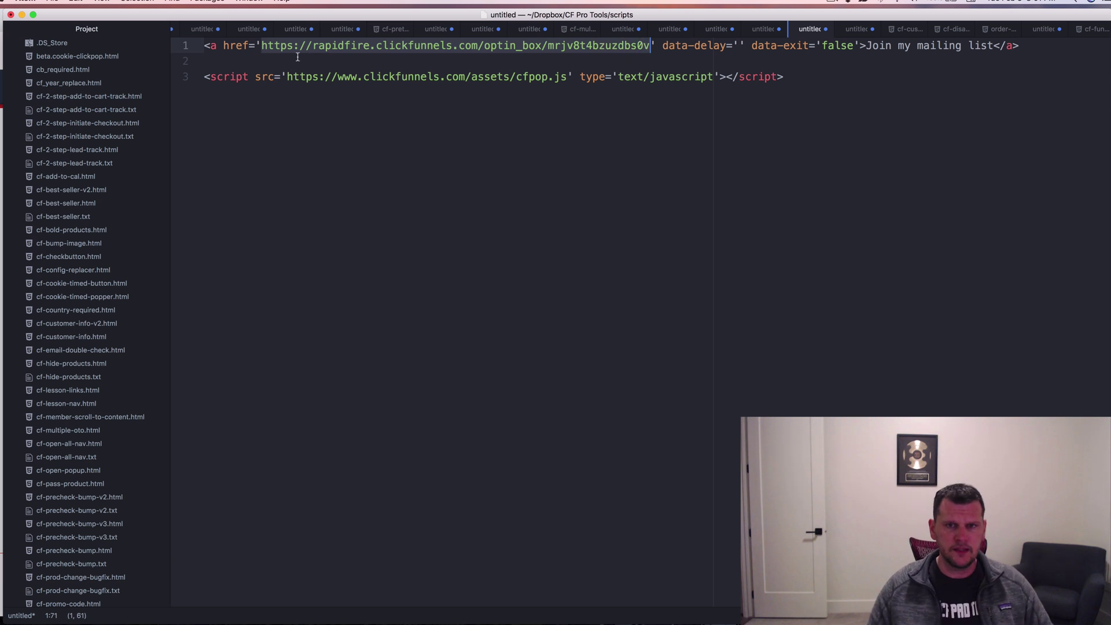
pyautogui.press('super+Tab')
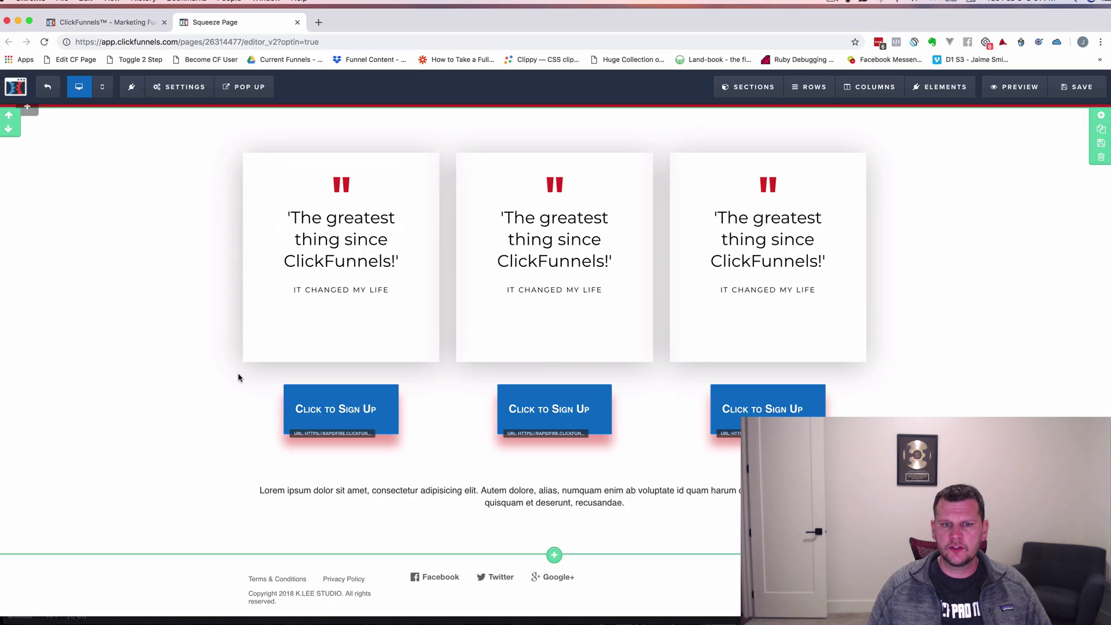
# Step: Set the first Click To Sign Up button to go to the popup URL ending mrjv8t4bzuzdbs0v
pyautogui.click(350, 410)
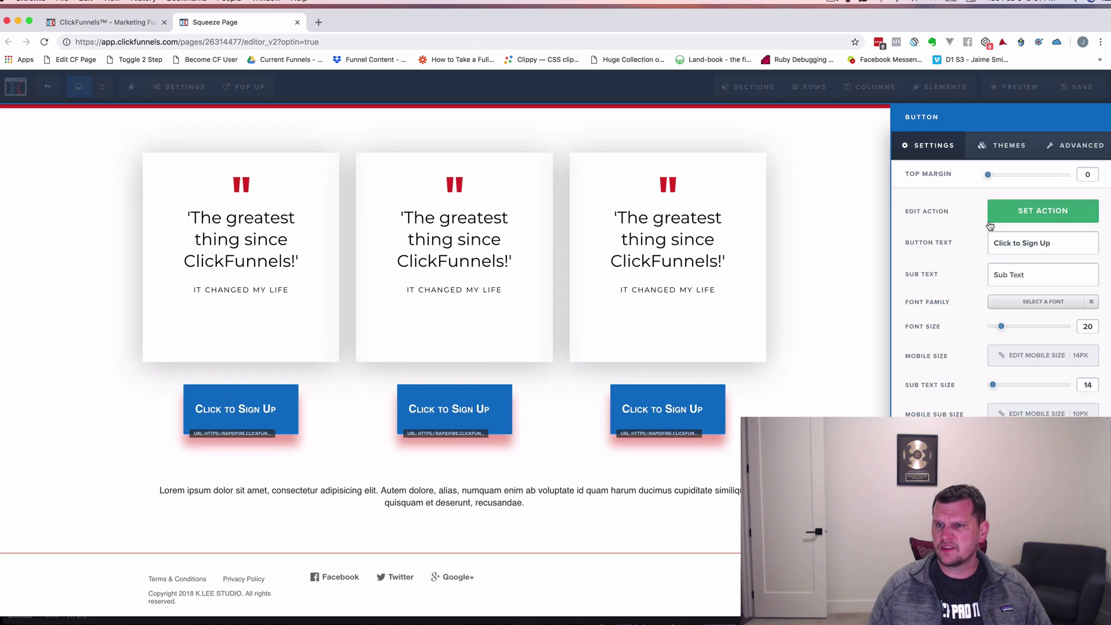
pyautogui.click(1036, 220)
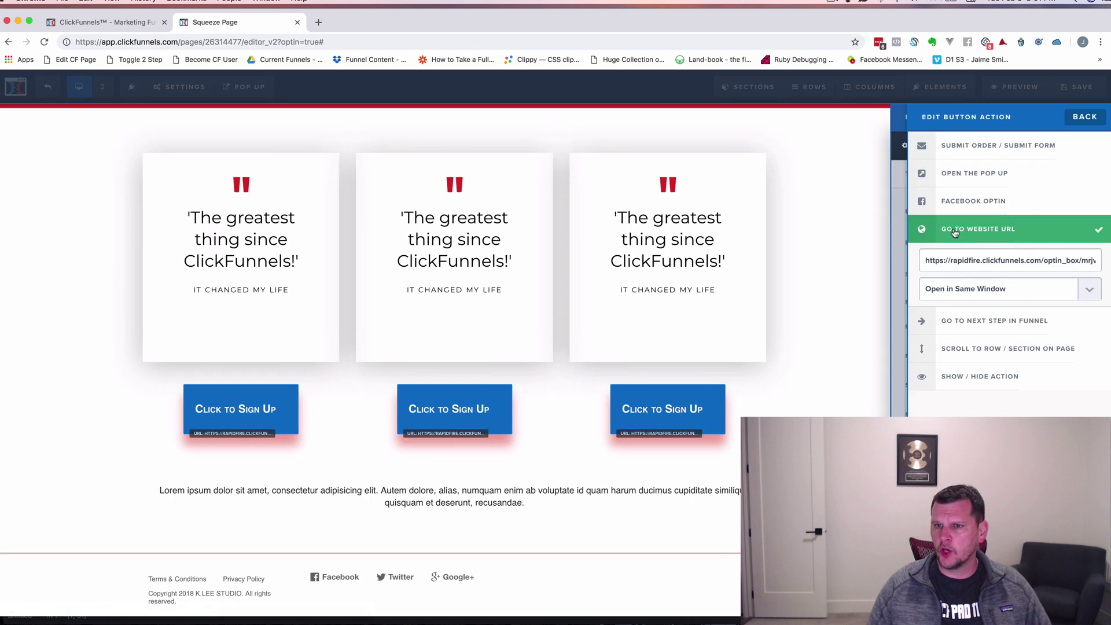
pyautogui.doubleClick(955, 260)
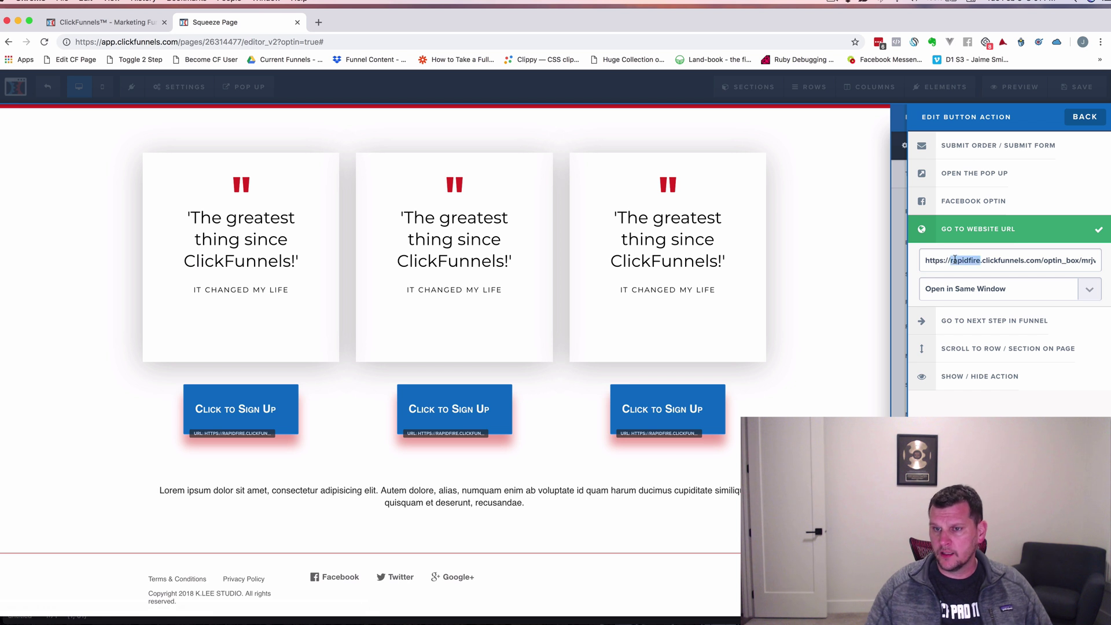
pyautogui.tripleClick(955, 259)
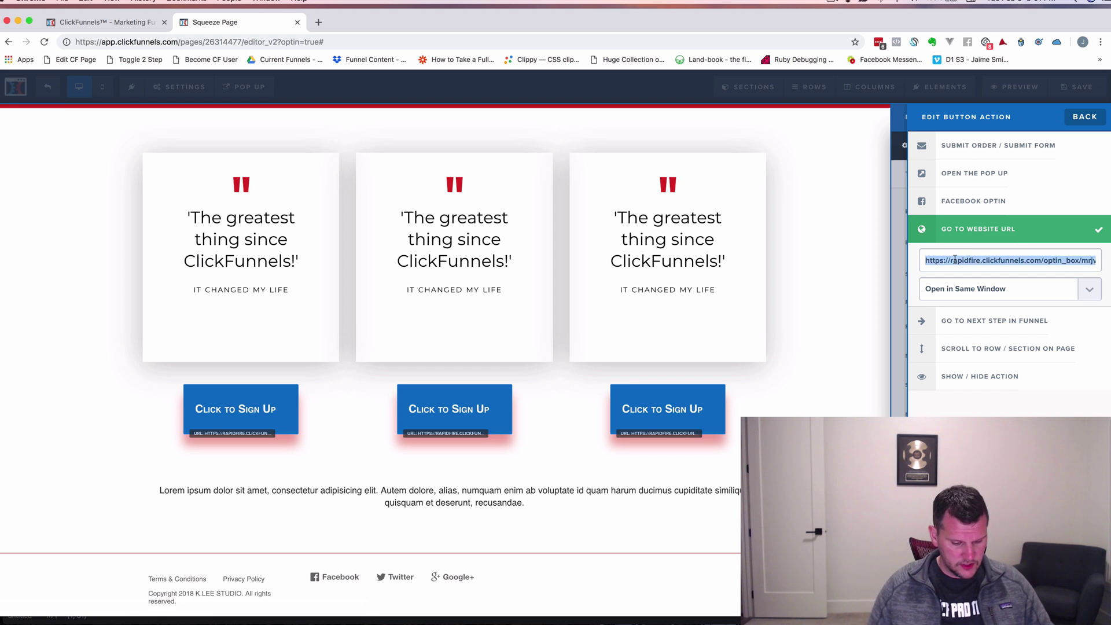
pyautogui.press('Right')
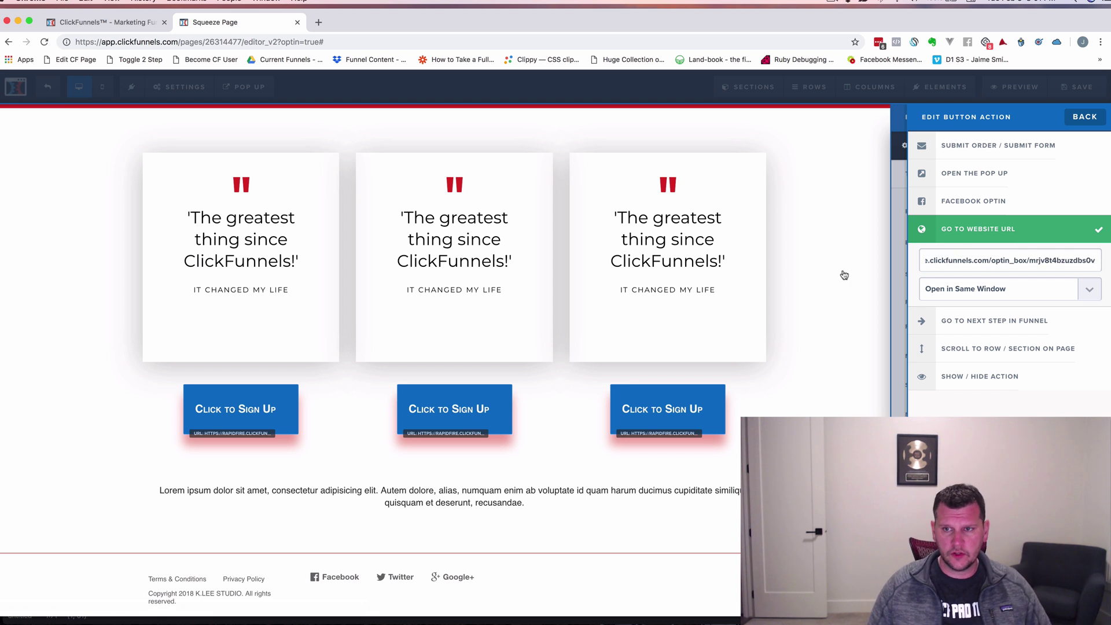
pyautogui.click(854, 255)
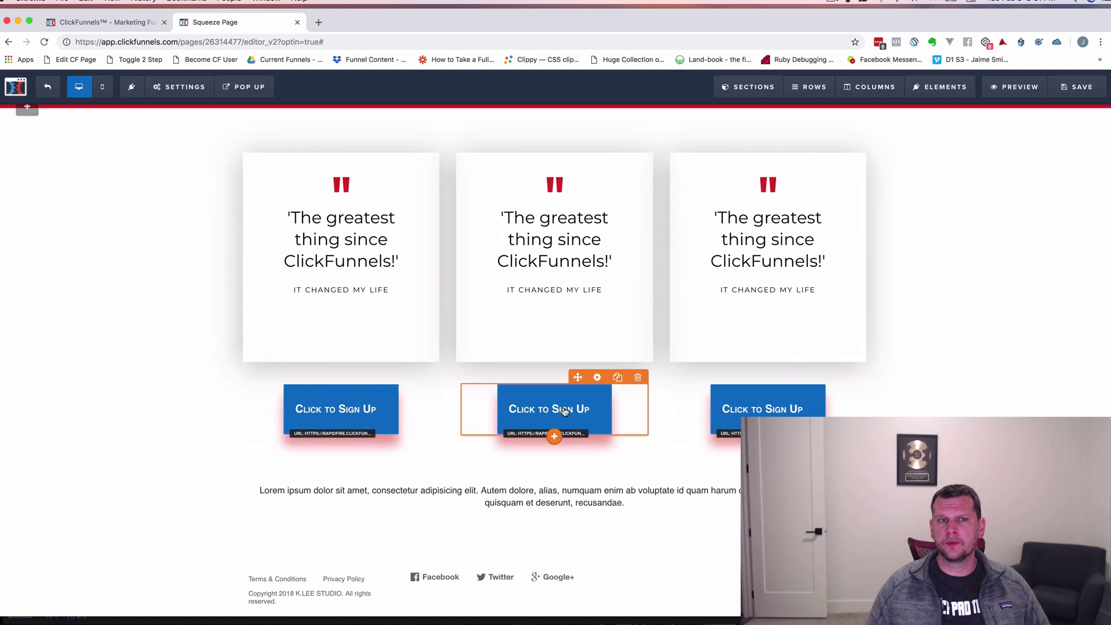
# Step: Copy the ClickPop 2 step's embed code from its Publishing tab
pyautogui.click(97, 20)
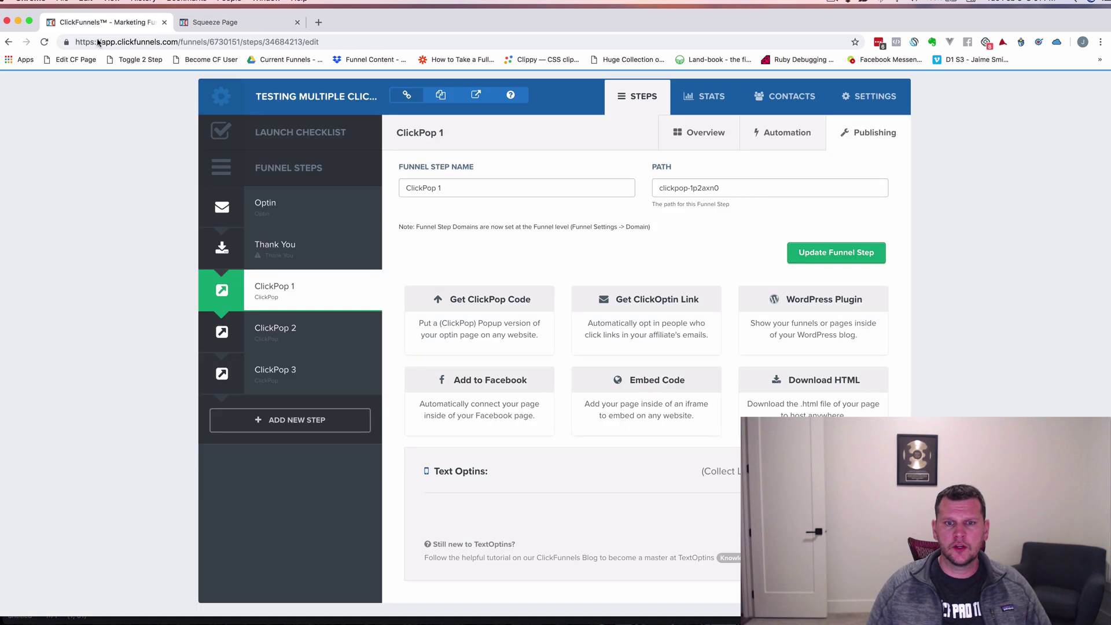
pyautogui.click(284, 330)
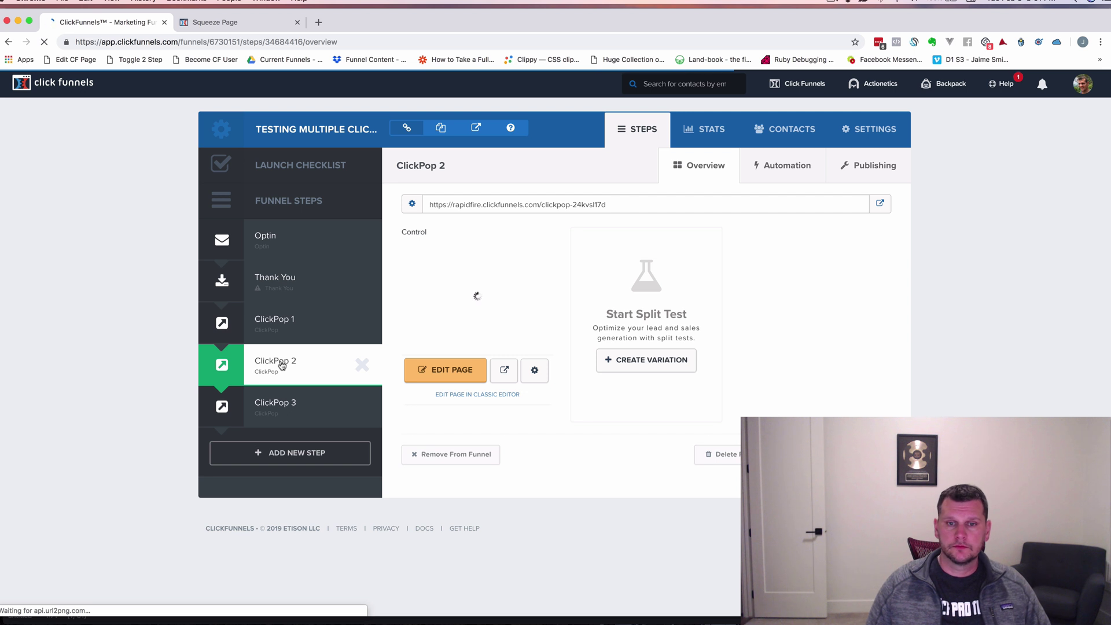
pyautogui.click(885, 165)
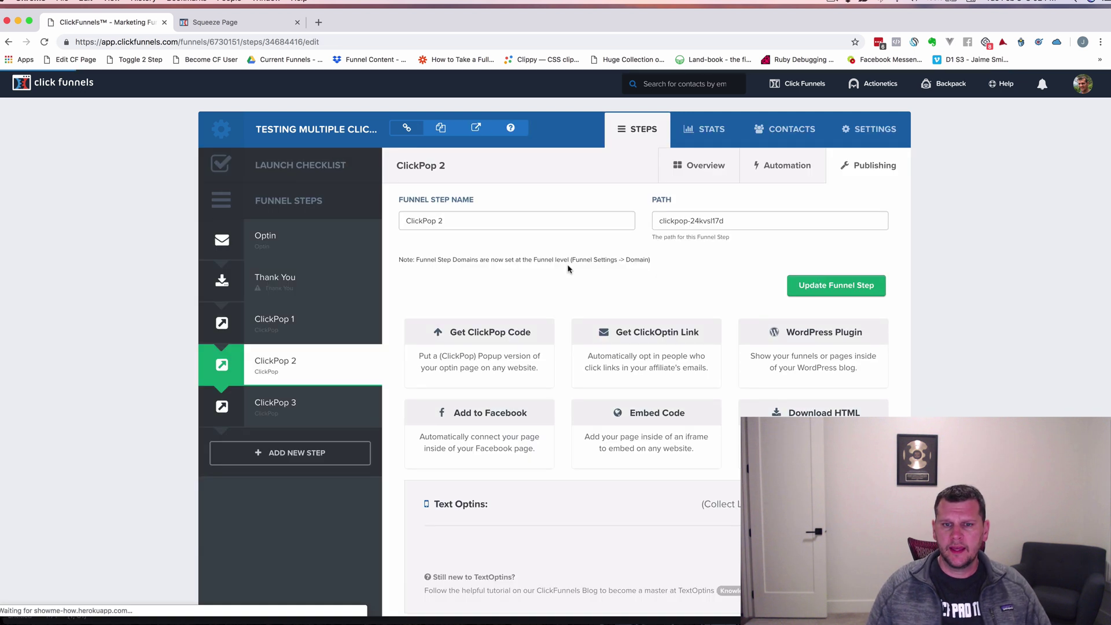
pyautogui.click(467, 342)
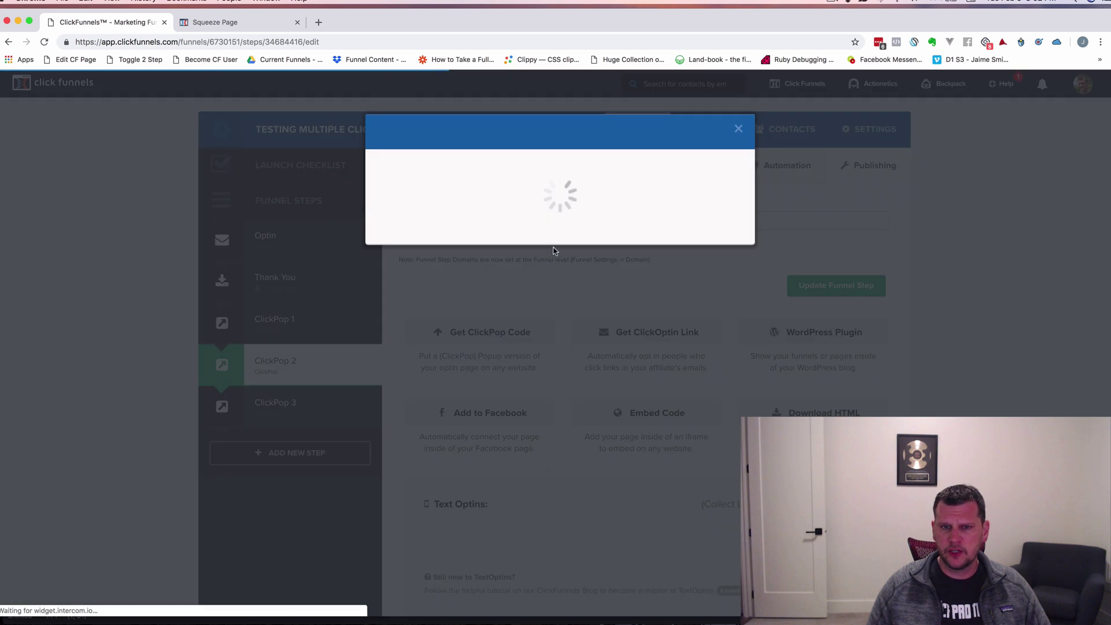
pyautogui.click(503, 335)
pyautogui.press('super+c')
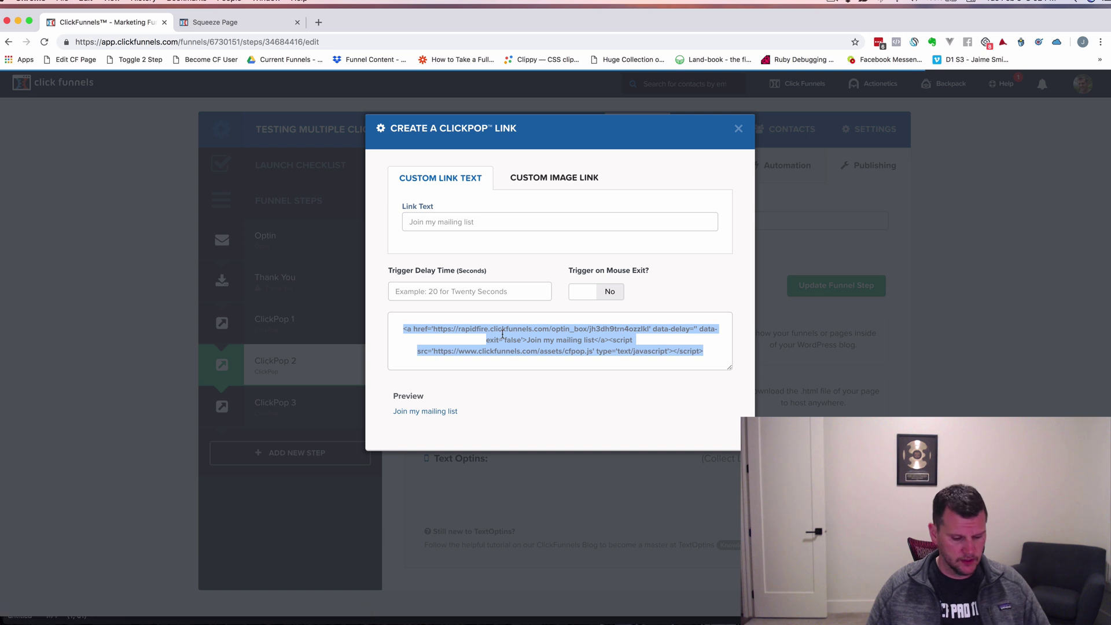
pyautogui.press('super+Tab')
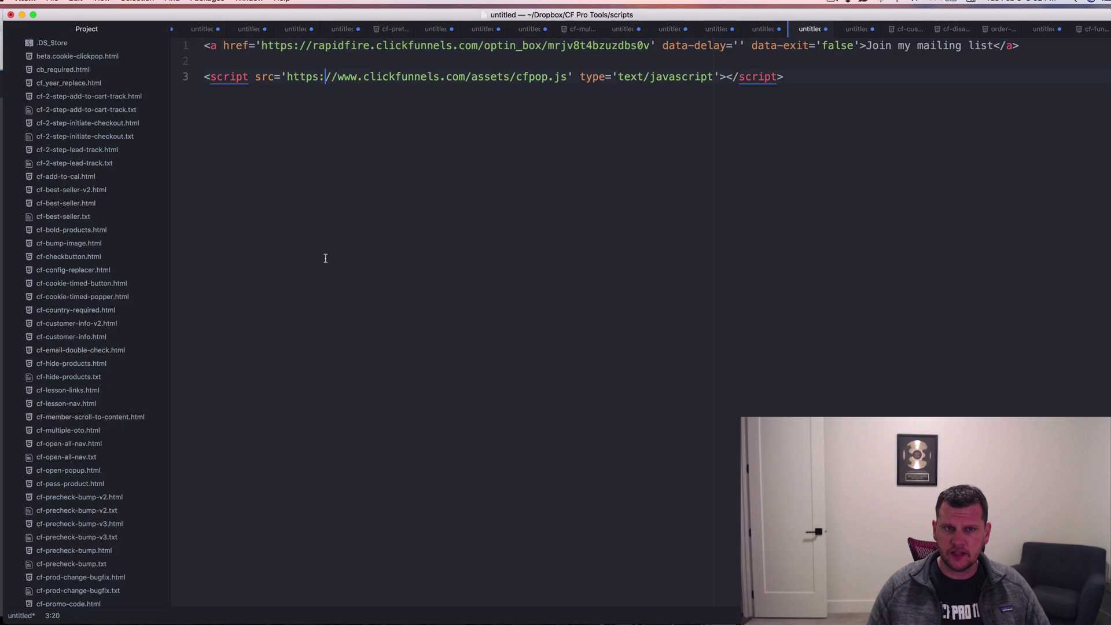
# Step: Paste ClickPop 2's embed code below the first, with its script tag on a separate line
pyautogui.click(807, 81)
pyautogui.press('Return')
pyautogui.press('Return')
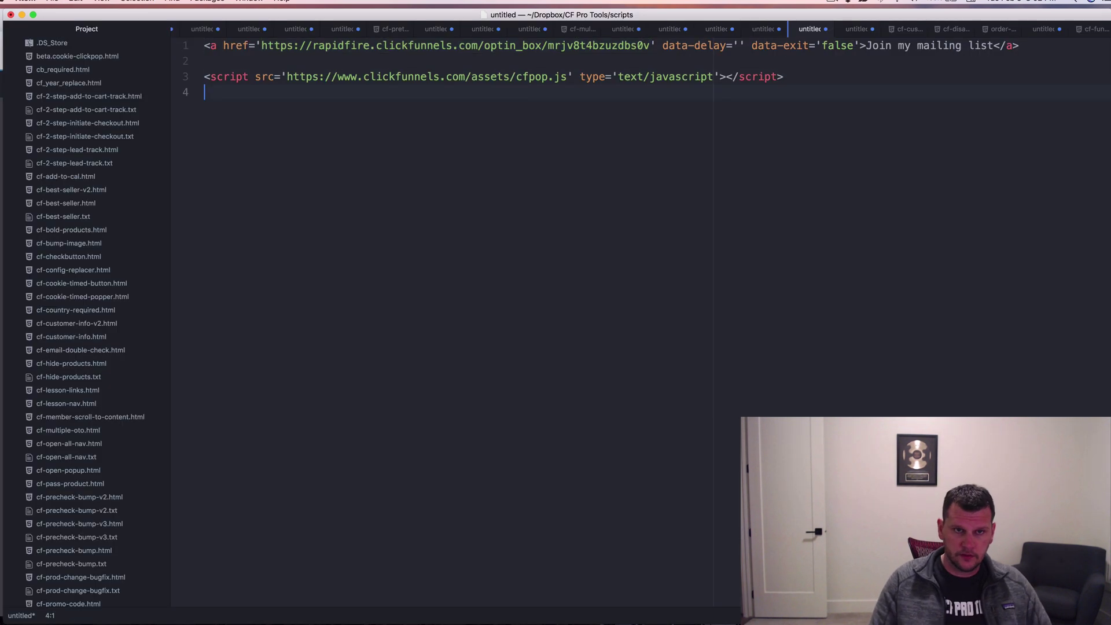
pyautogui.press('super+v')
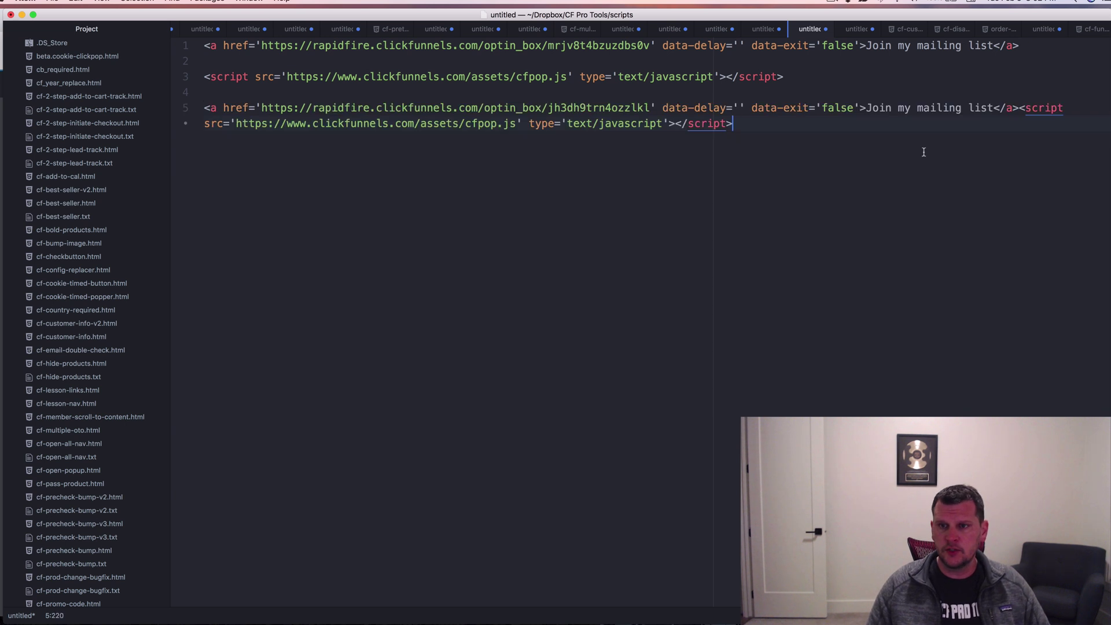
pyautogui.click(1019, 108)
pyautogui.press('Return')
pyautogui.press('Return')
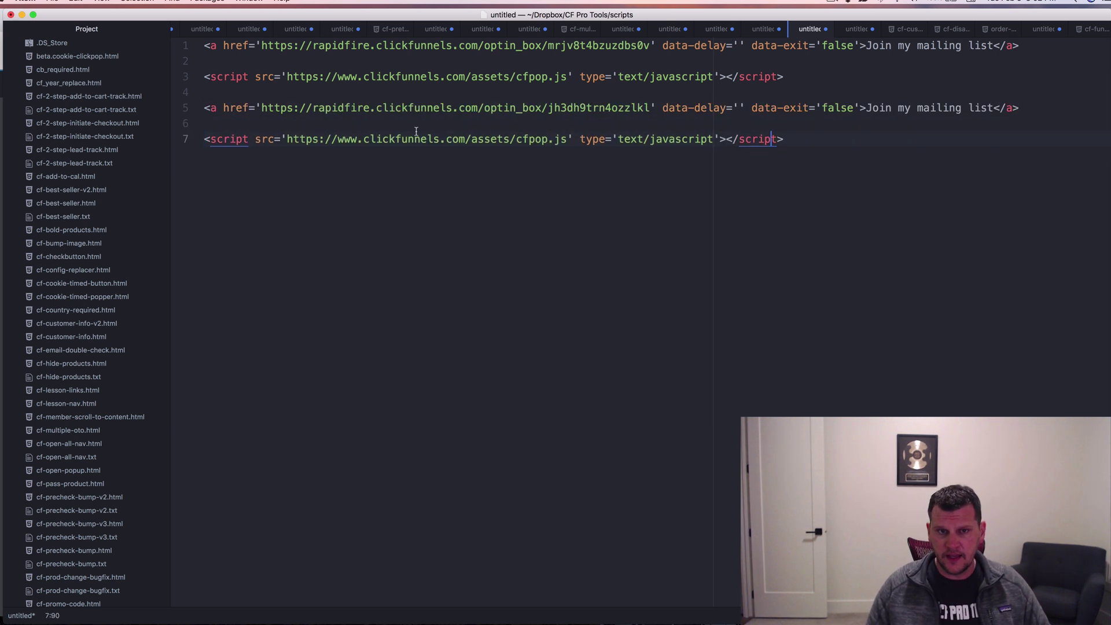
# Step: Copy the second popup's optin_box URL from line 5
pyautogui.click(520, 108)
pyautogui.moveTo(260, 110); pyautogui.dragTo(647, 108)
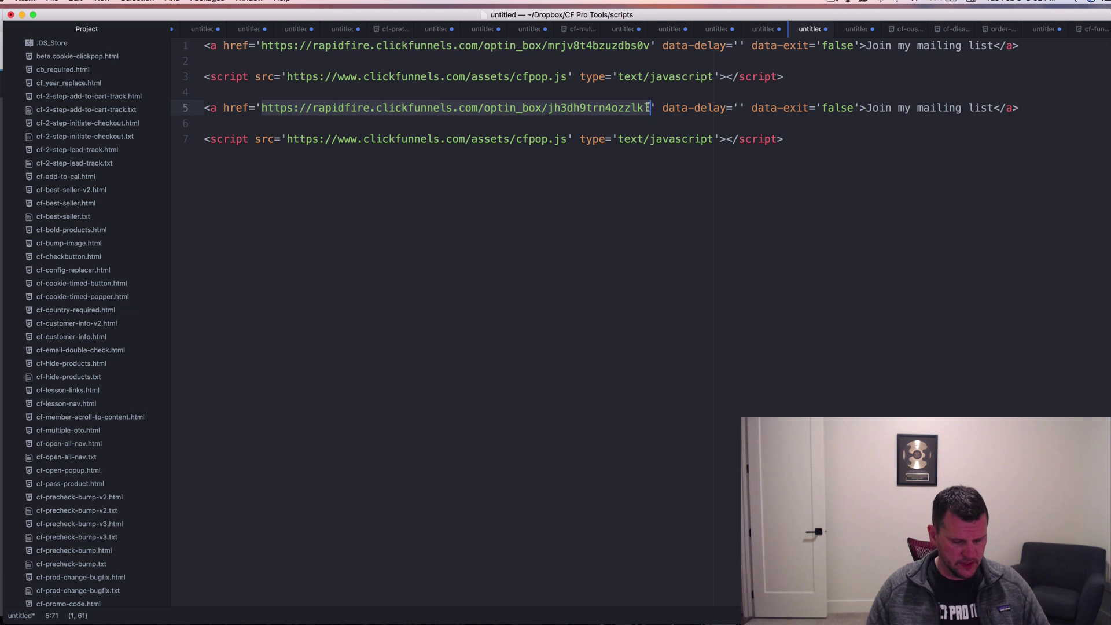
pyautogui.press('super+Tab')
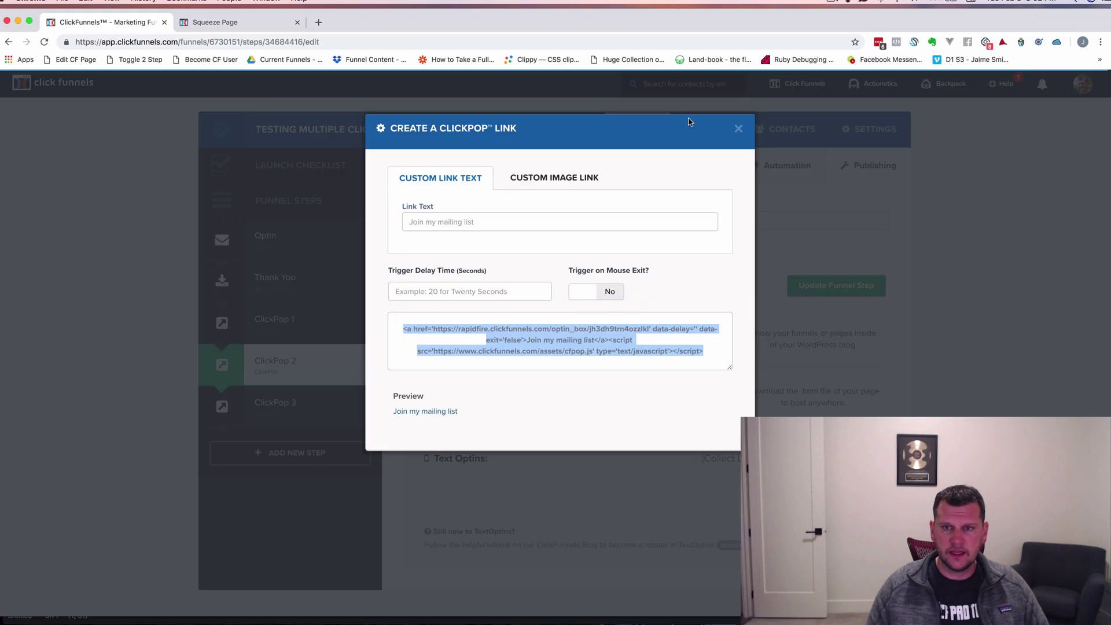
pyautogui.press('Escape')
# Step: Point the middle Click To Sign Up button at the second popup URL ending jh3dh9trn4ozzlkl
pyautogui.click(220, 22)
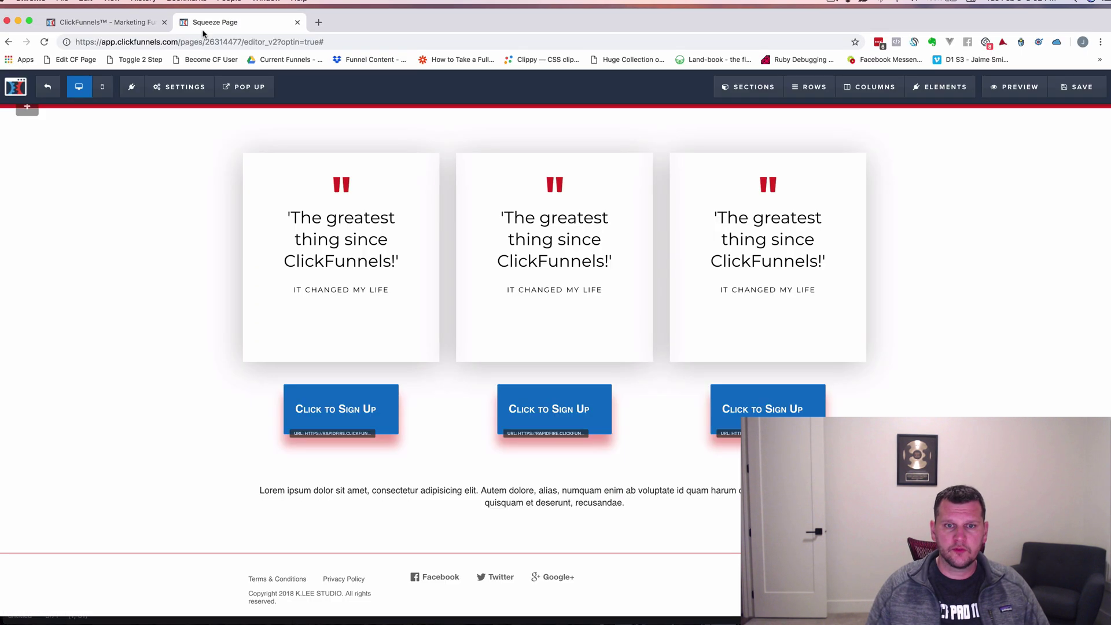
pyautogui.click(561, 412)
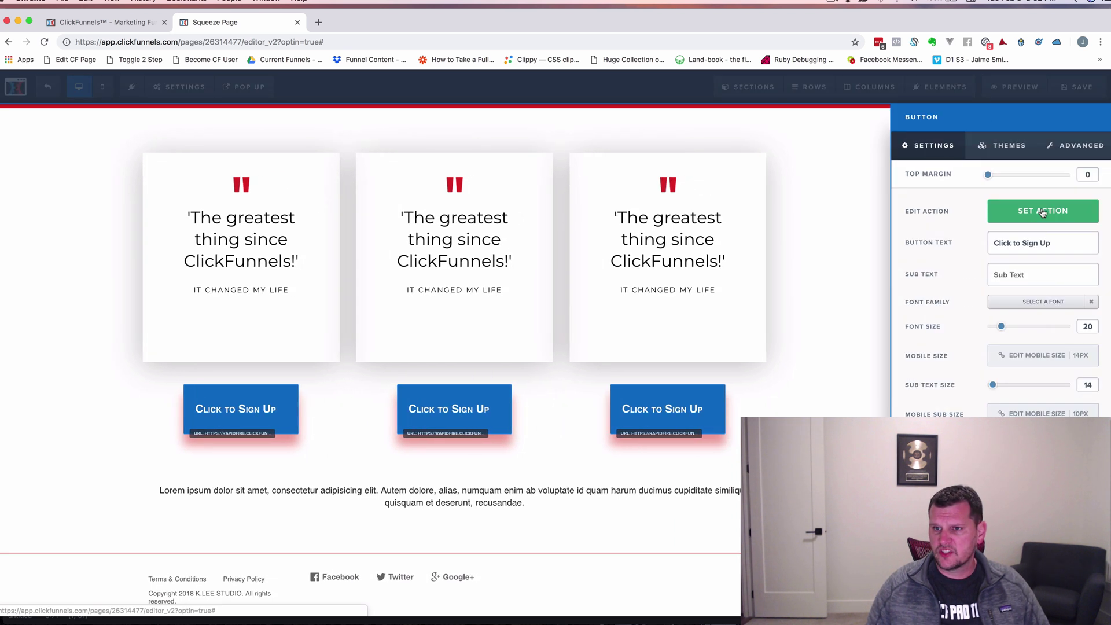
pyautogui.click(1033, 217)
pyautogui.tripleClick(966, 260)
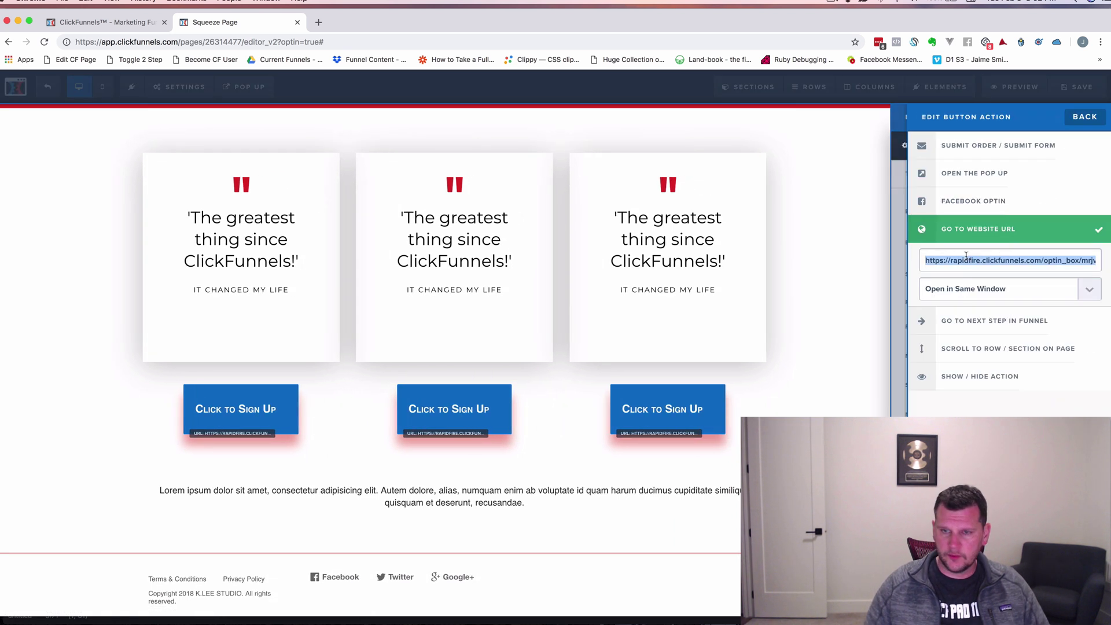
pyautogui.press('super+v')
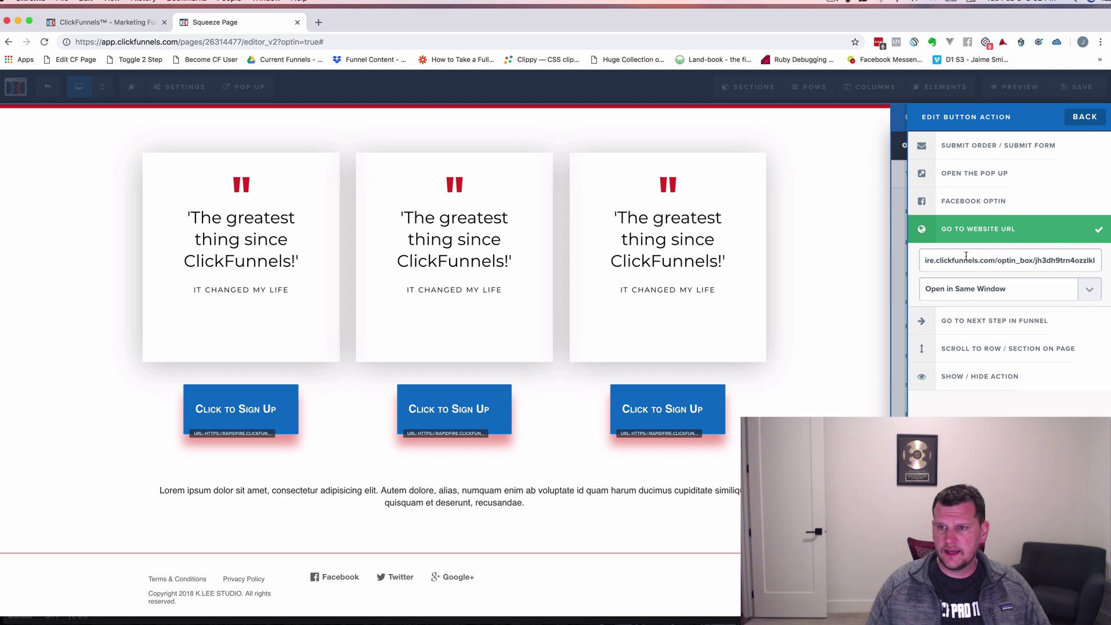
pyautogui.click(858, 276)
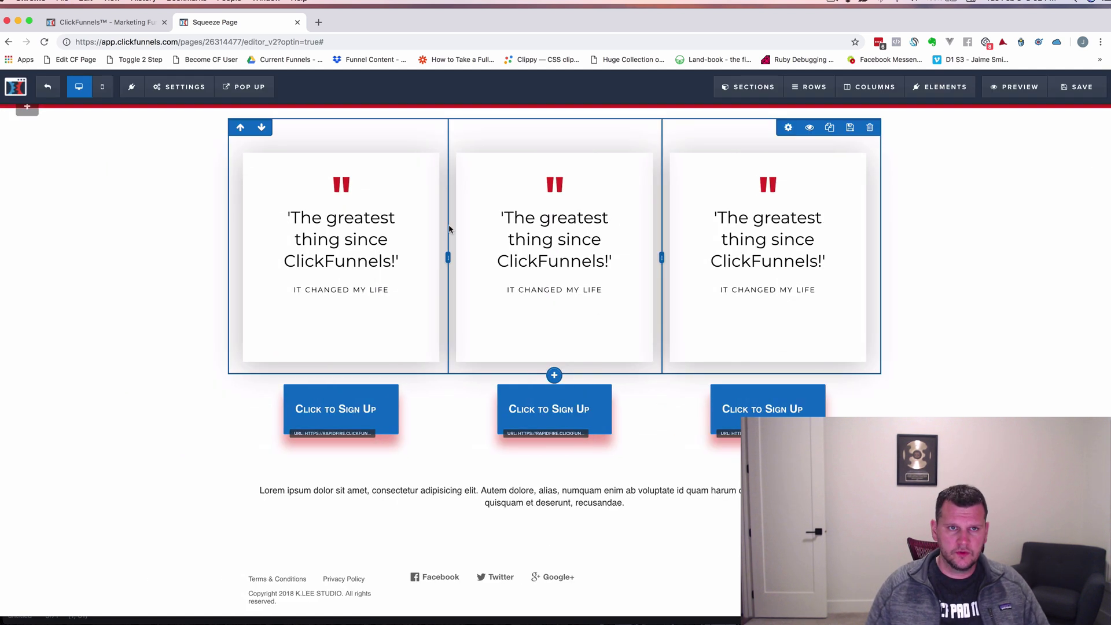
# Step: Open ClickPop 3's Publishing tab and select its ClickPop link code, ending z2m3qcg4fanzxbum
pyautogui.click(109, 22)
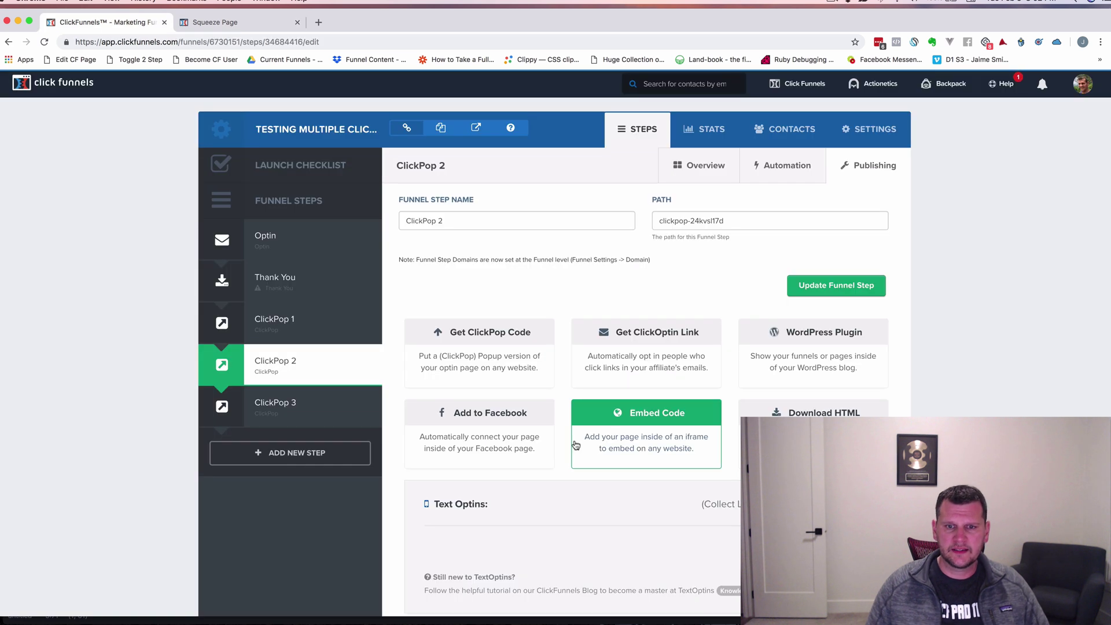
pyautogui.click(379, 364)
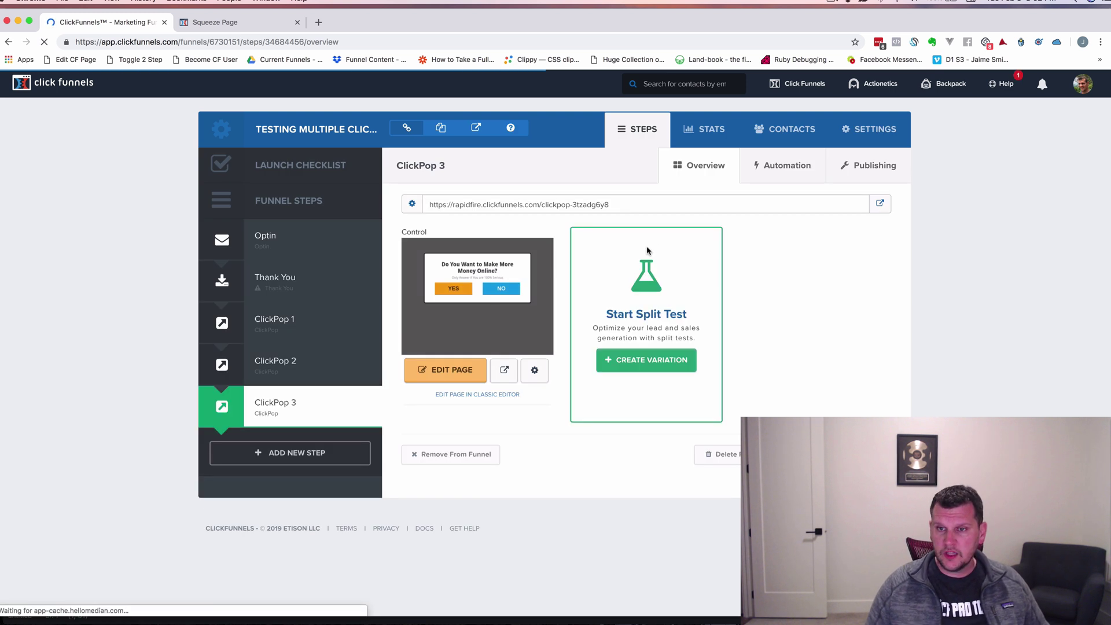
pyautogui.click(871, 166)
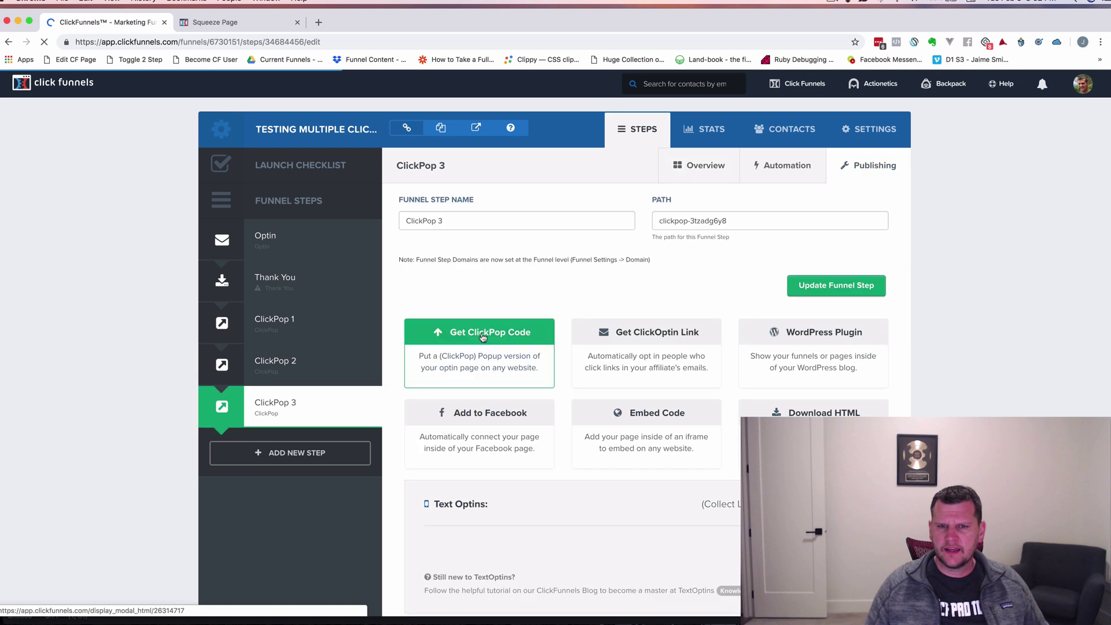
pyautogui.click(485, 335)
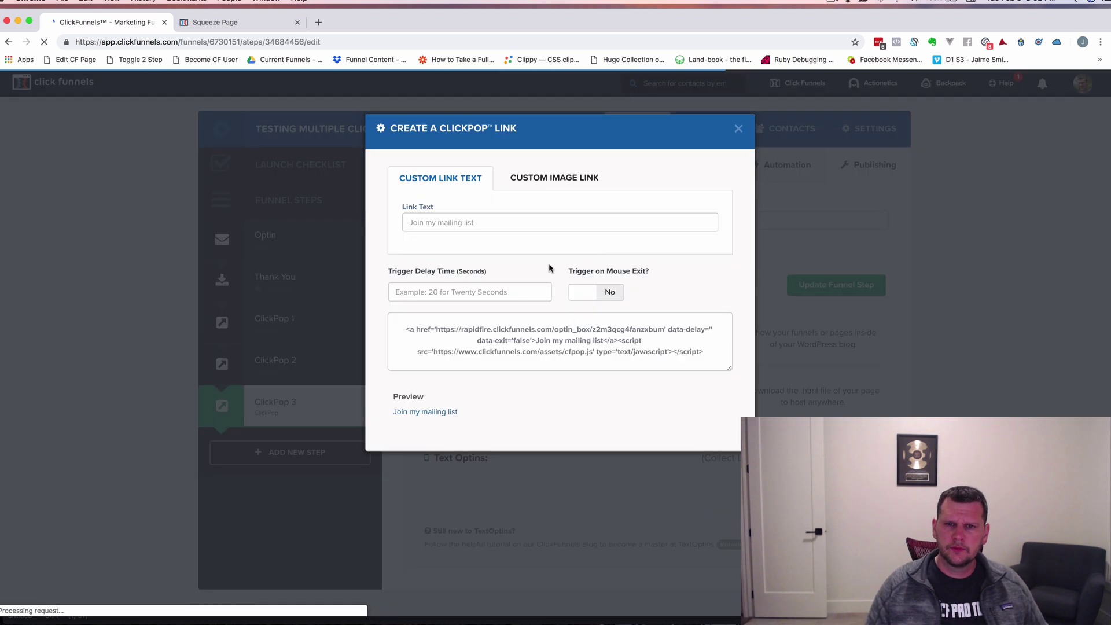
pyautogui.click(533, 342)
pyautogui.press('cmd+c')
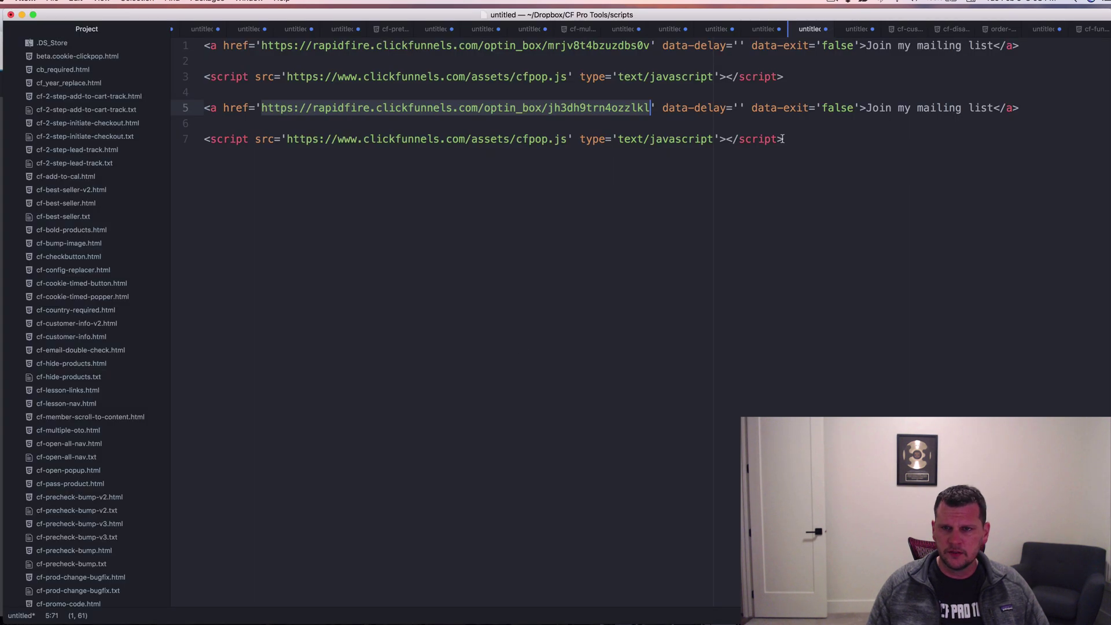
# Step: Paste the third popup's embed code on line 9 in Atom, moving its script tag to line 12
pyautogui.click(783, 139)
pyautogui.press('Return')
pyautogui.press('Return')
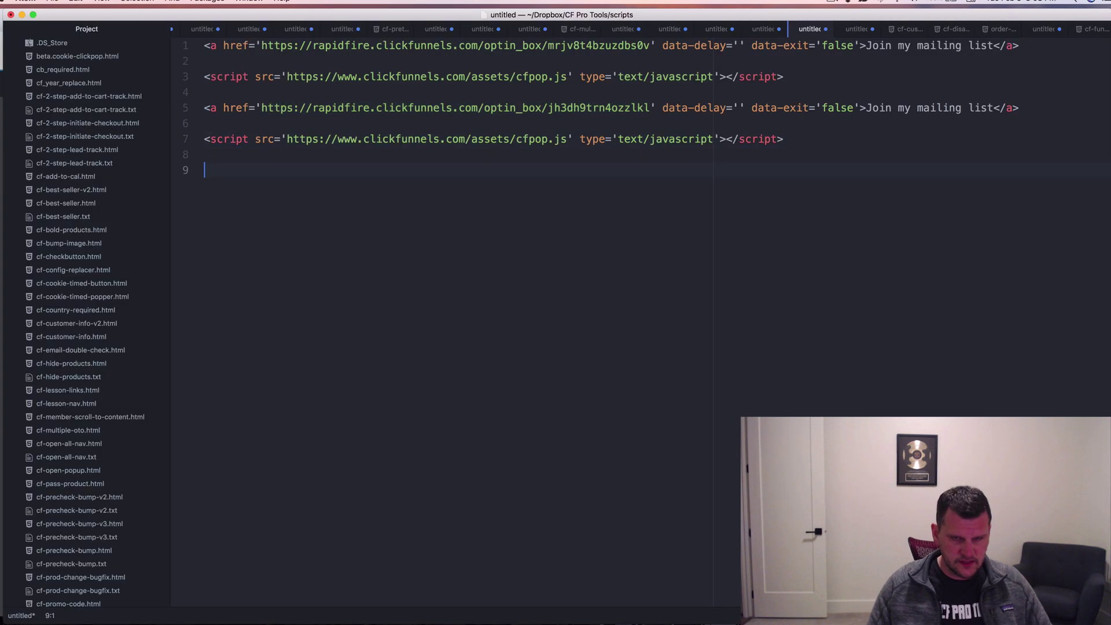
pyautogui.press('cmd+v')
pyautogui.click(1019, 170)
pyautogui.press('Return')
pyautogui.press('Return')
pyautogui.press('Return')
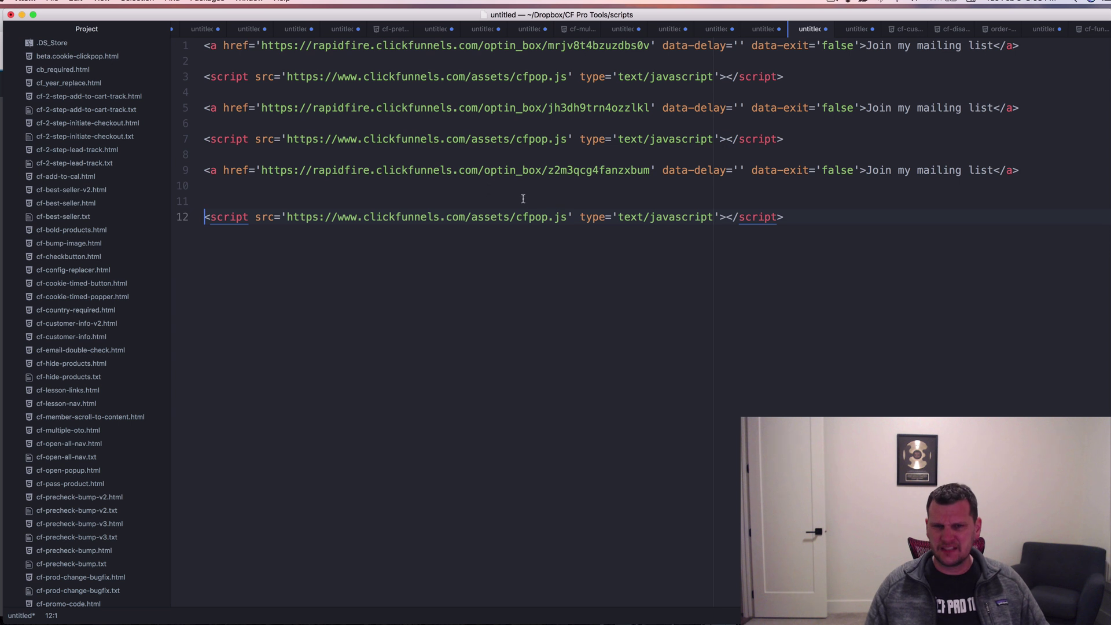
# Step: Select the popup URL ending z2m3qcg4fanzxbum on line 9, then return to the Squeeze Page editor
pyautogui.moveTo(259, 170); pyautogui.dragTo(648, 172)
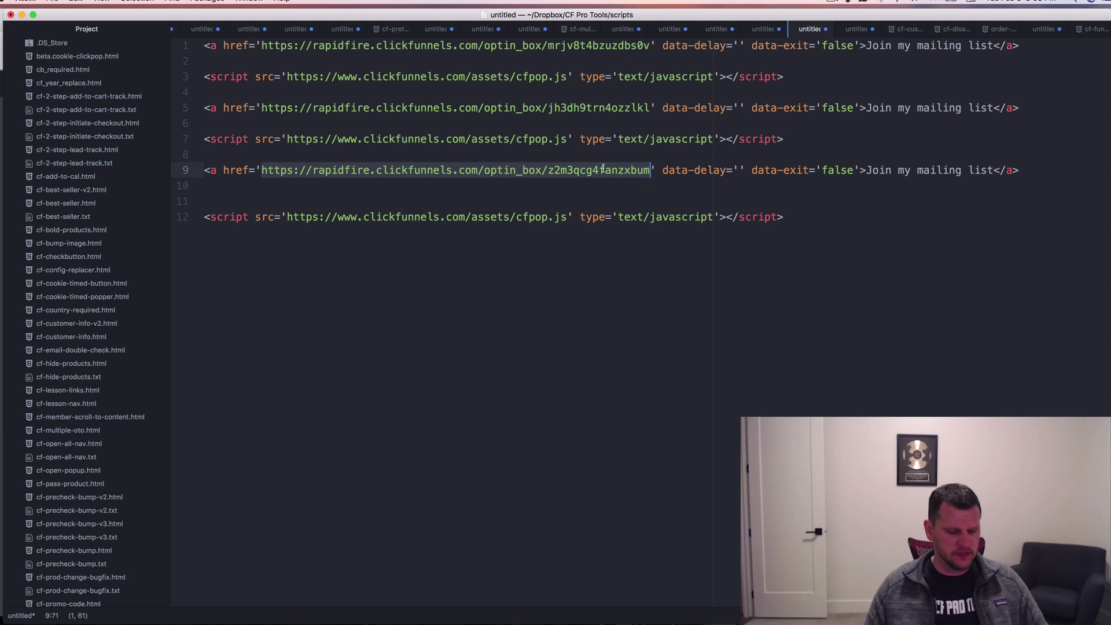
pyautogui.press('super+Tab')
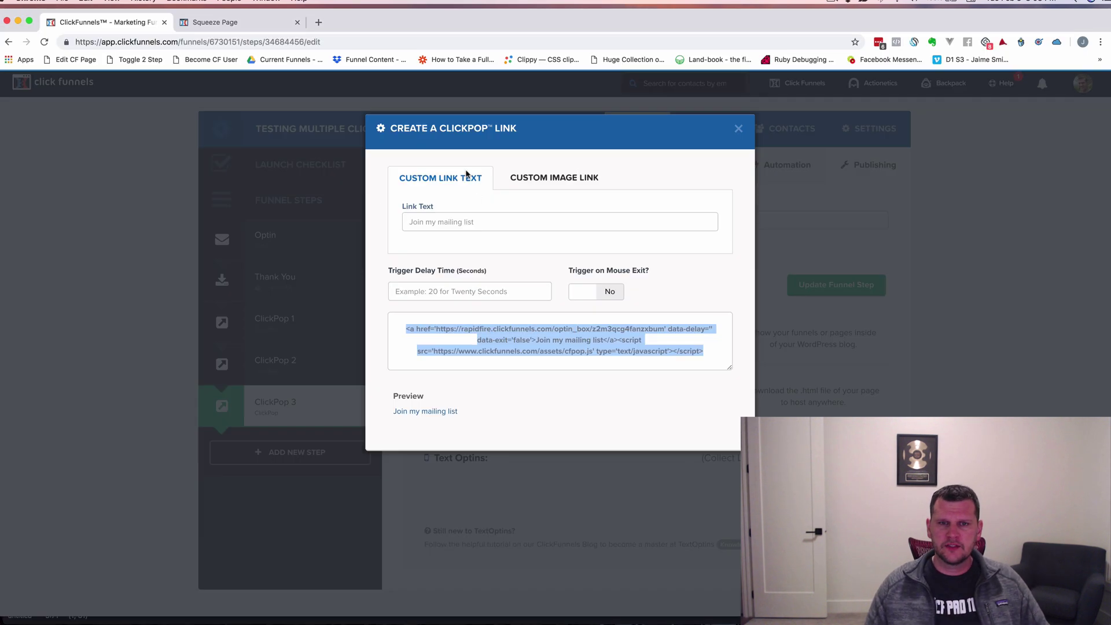
pyautogui.click(236, 22)
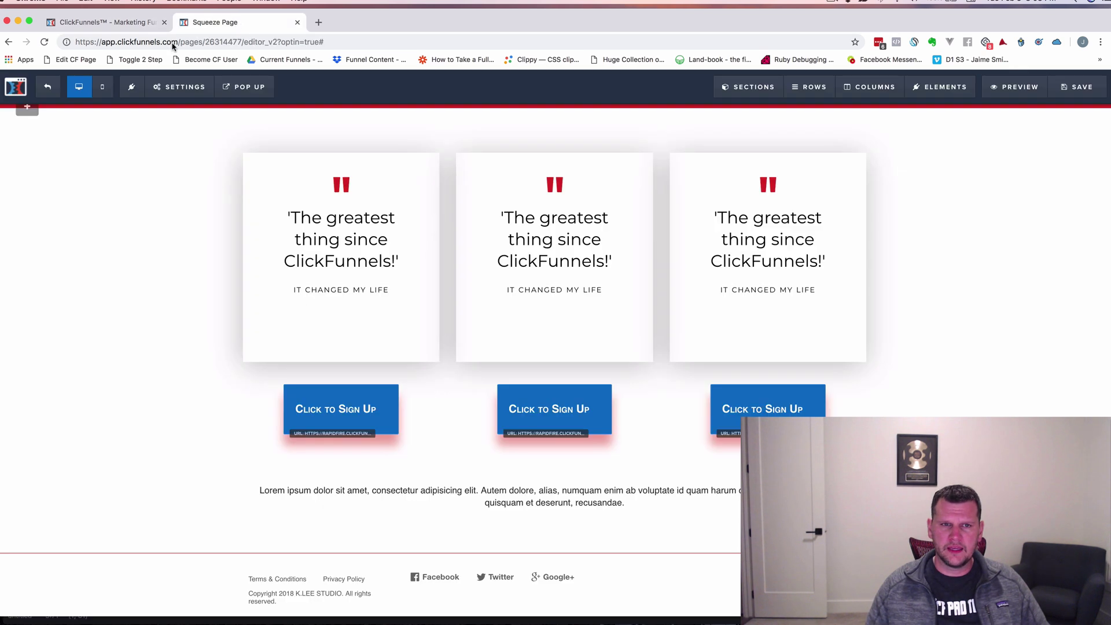
# Step: Set the third Click to Sign Up button's action to the z2m3qcg4fanzxbum popup URL, then save and preview
pyautogui.click(794, 411)
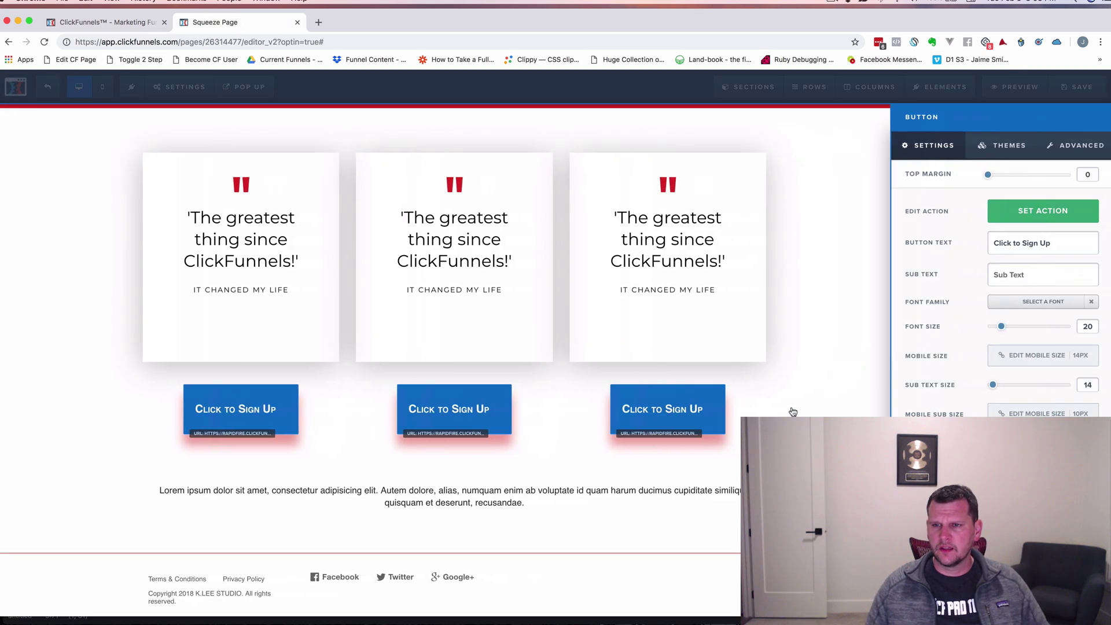
pyautogui.click(1040, 214)
pyautogui.tripleClick(969, 260)
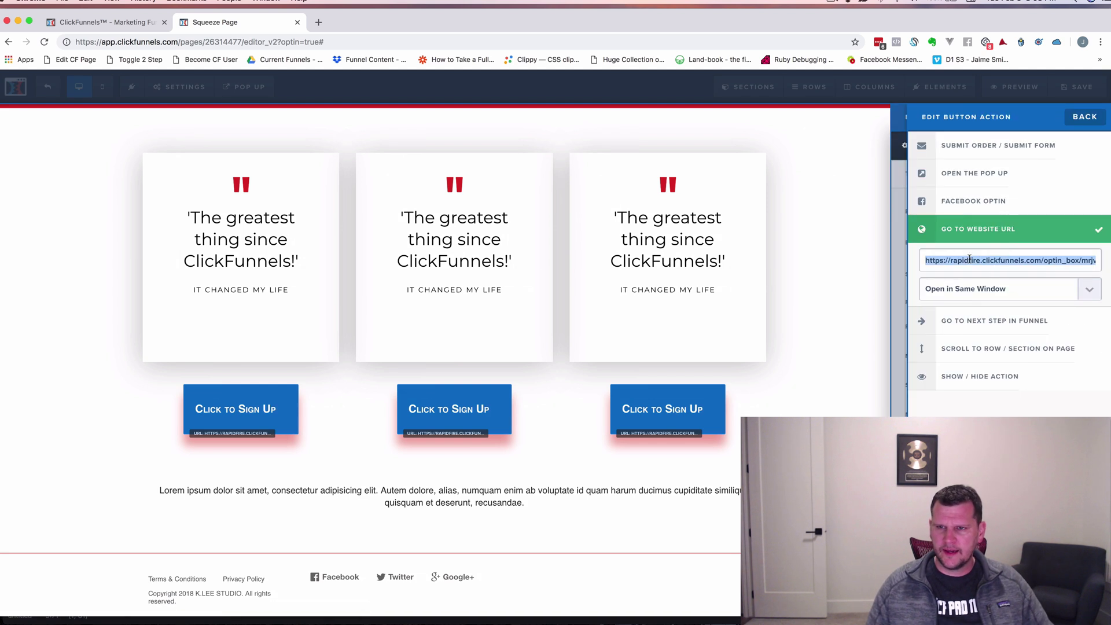
pyautogui.press('super+v')
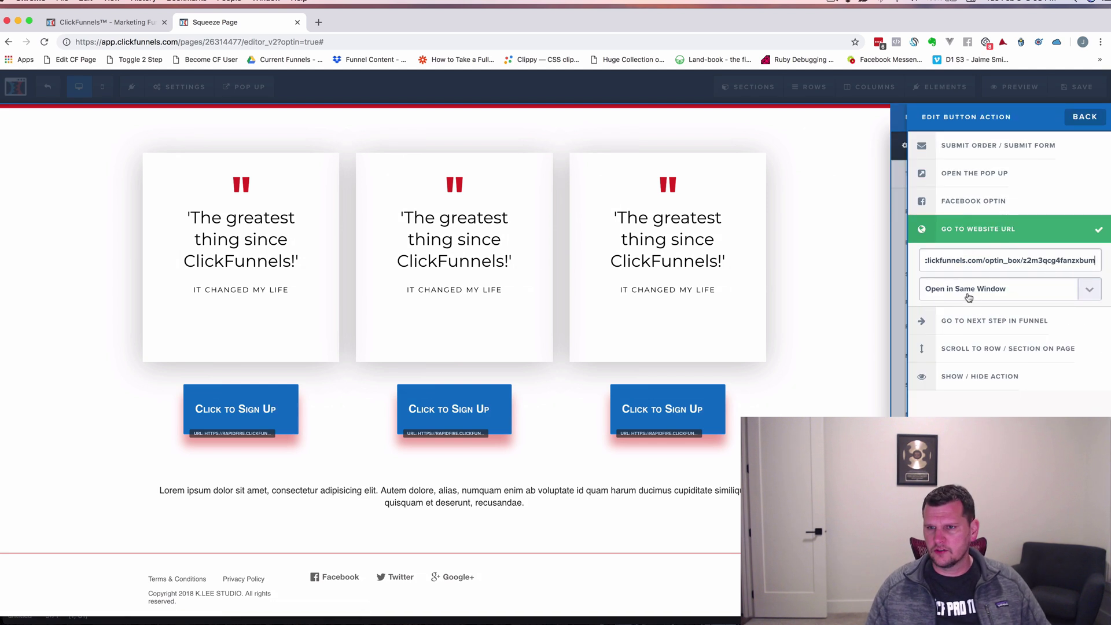
pyautogui.click(837, 242)
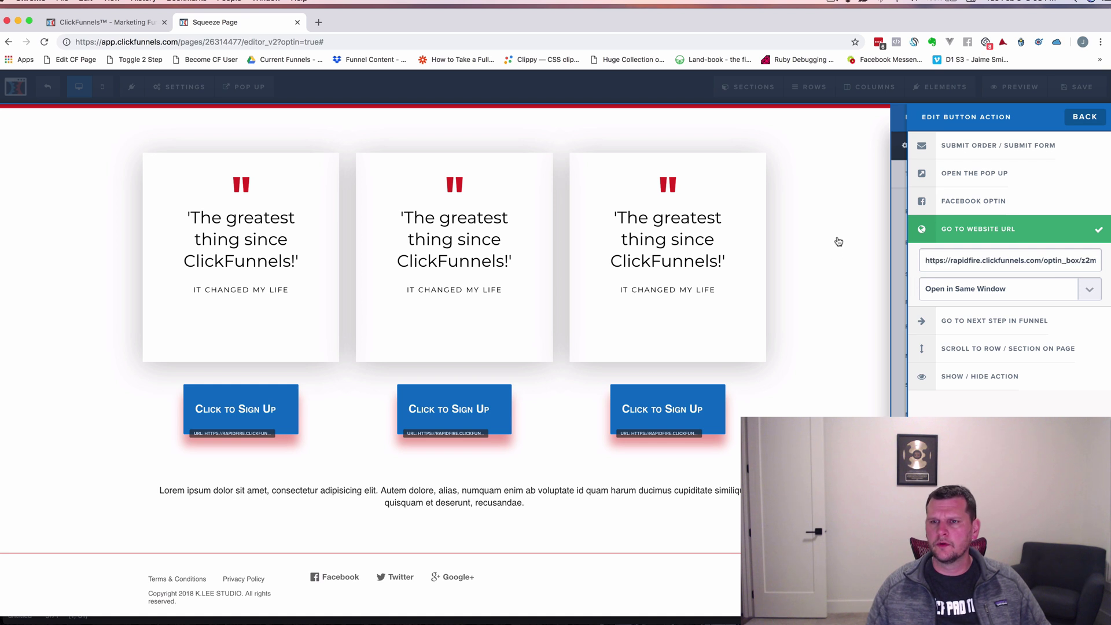
pyautogui.click(1076, 86)
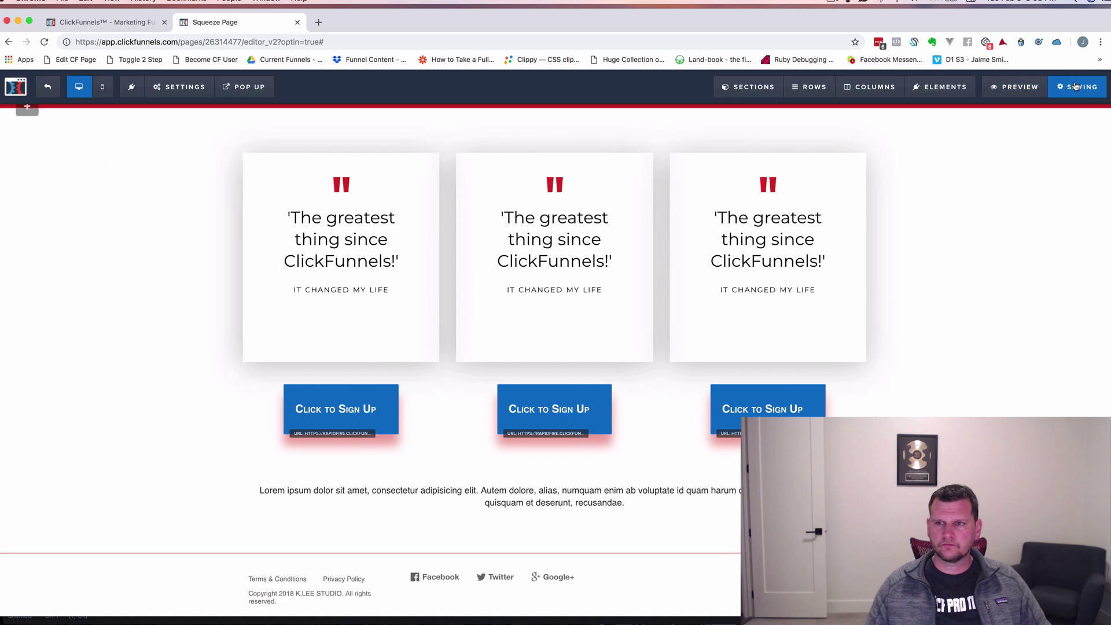
pyautogui.click(1015, 88)
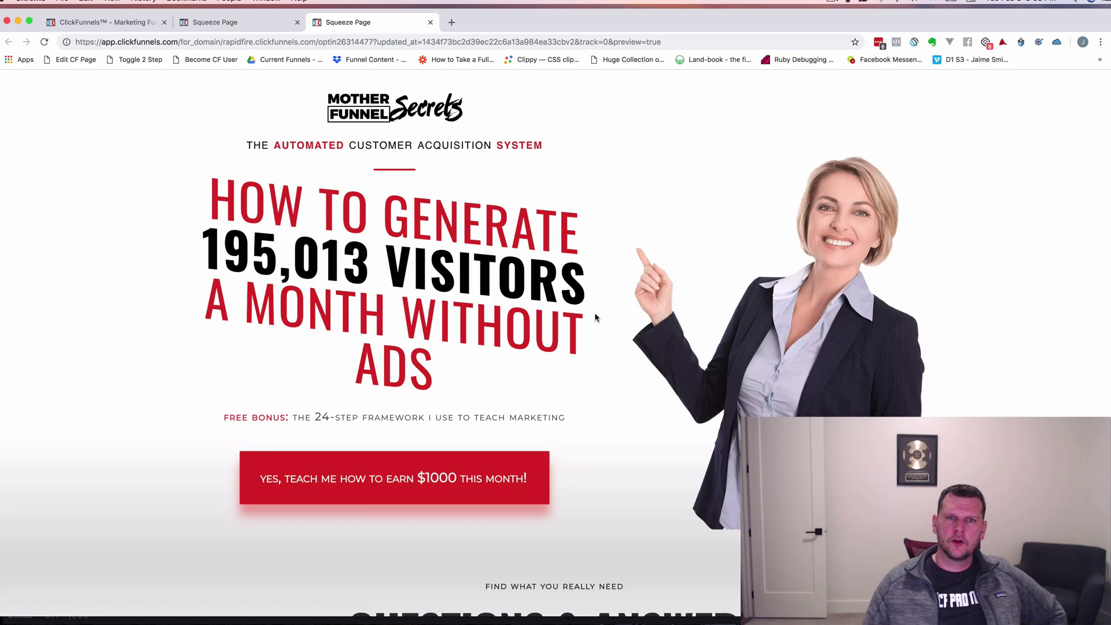
# Step: Test each sign-up button: email opt-in, progress-bar and Yes/No popups appear, each closed afterward
pyautogui.scroll(-15, 618, 339)
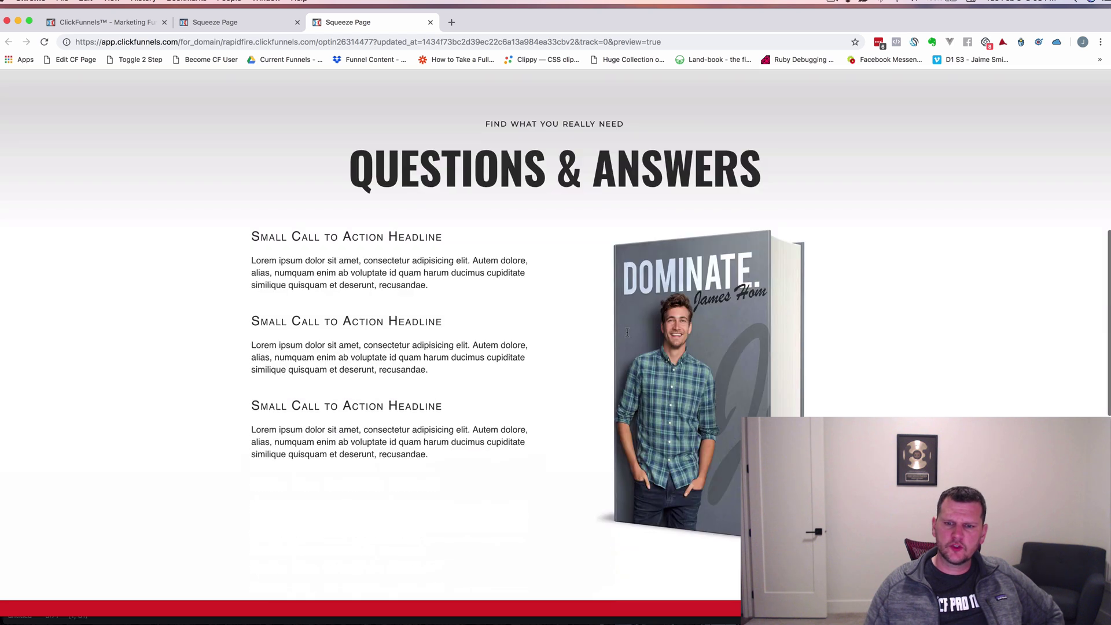
pyautogui.scroll(-4, 623, 335)
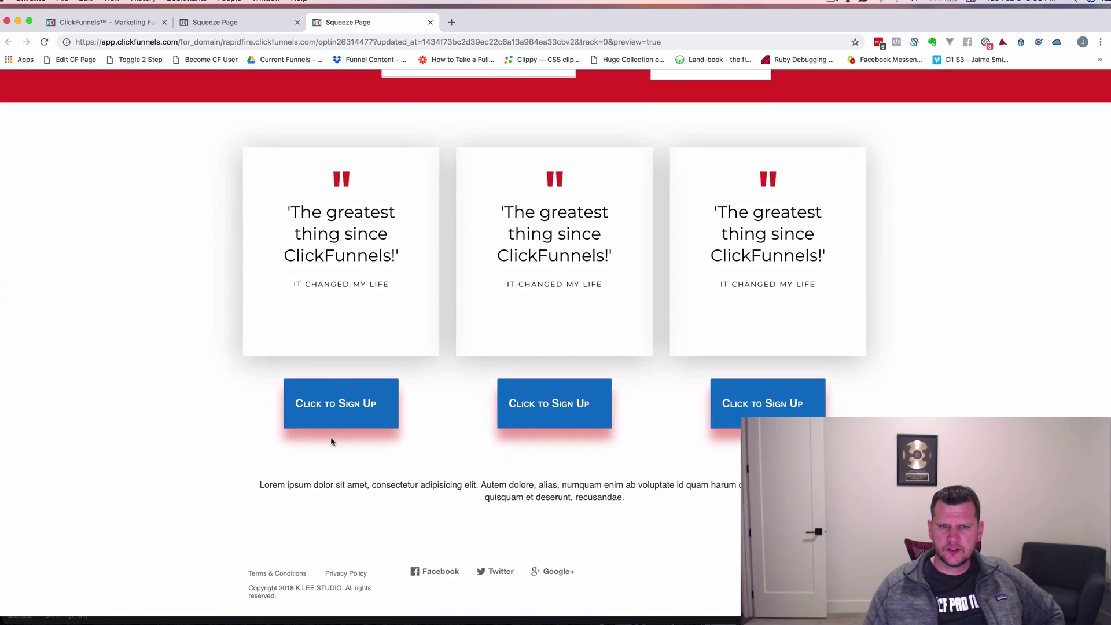
pyautogui.click(340, 405)
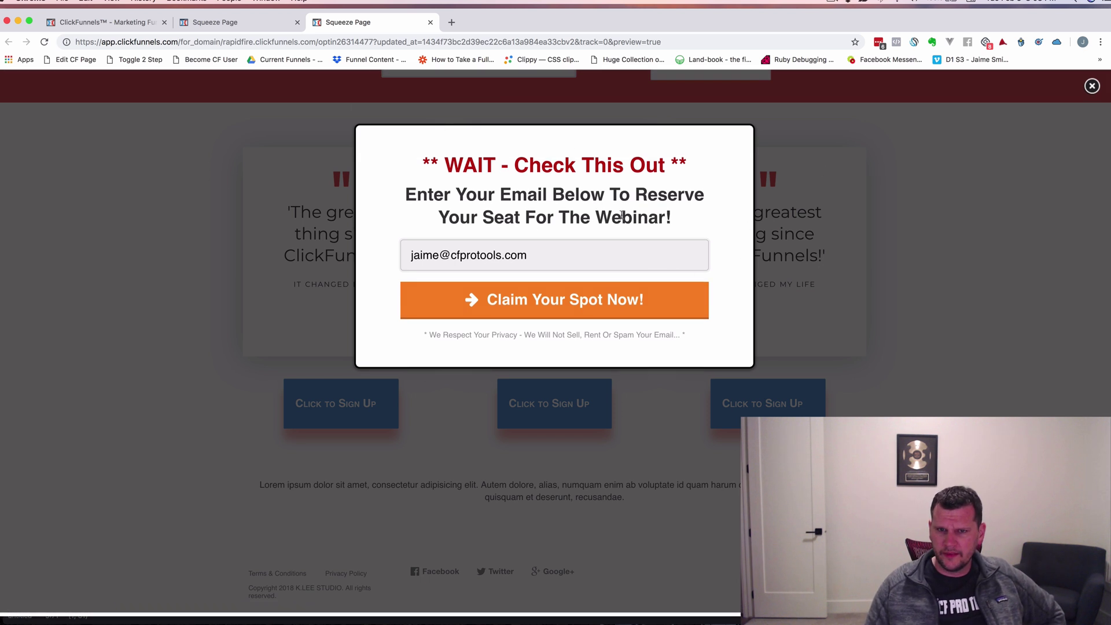
pyautogui.click(936, 186)
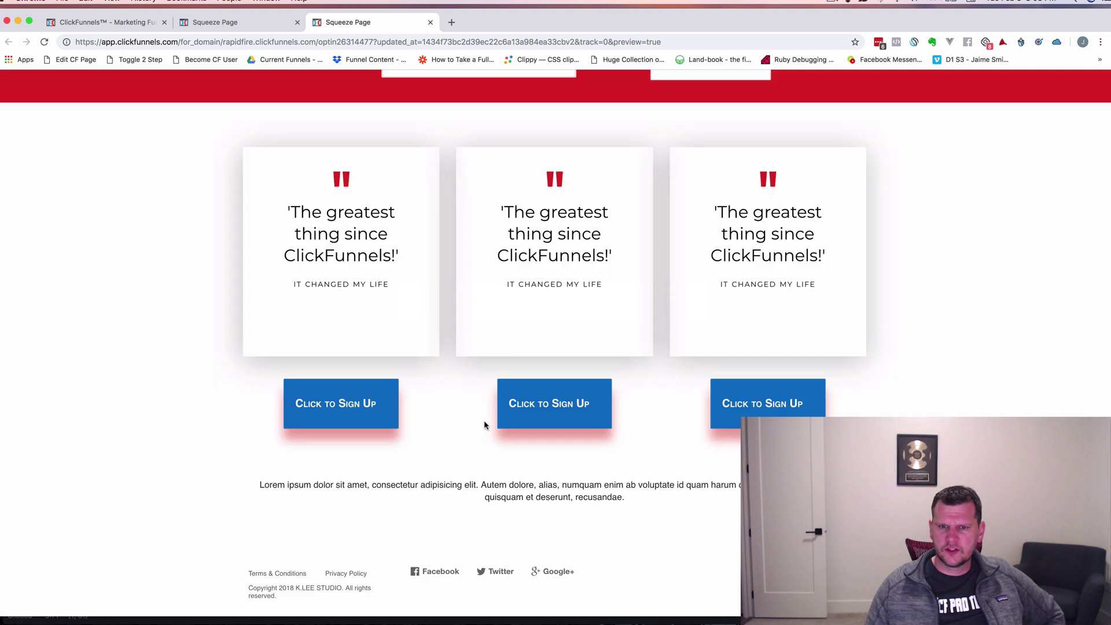
pyautogui.click(575, 408)
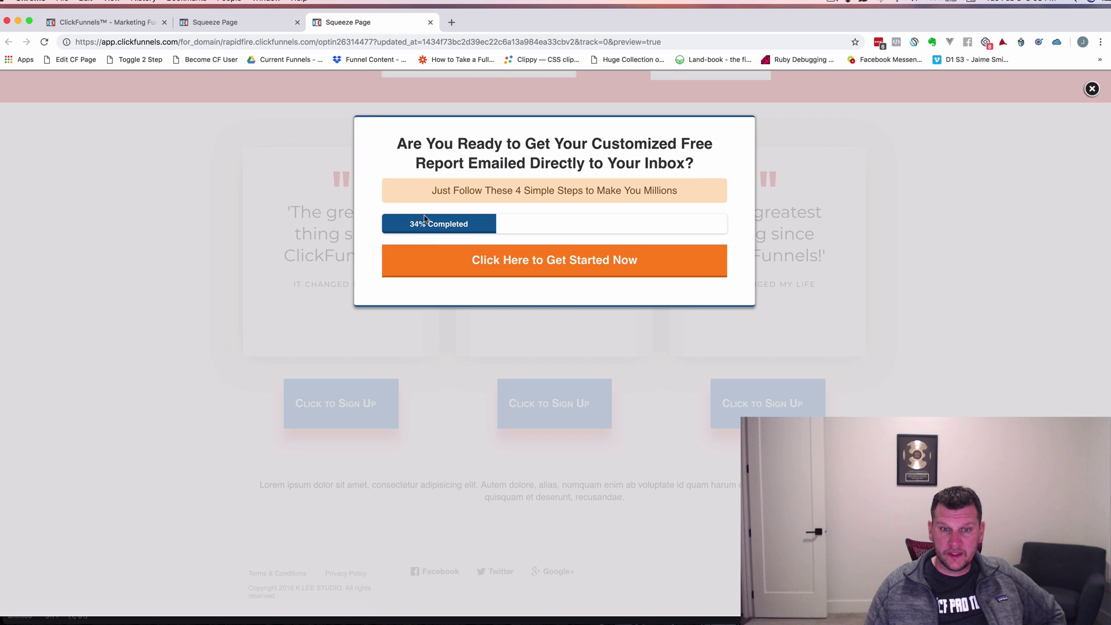
pyautogui.click(881, 223)
pyautogui.click(762, 409)
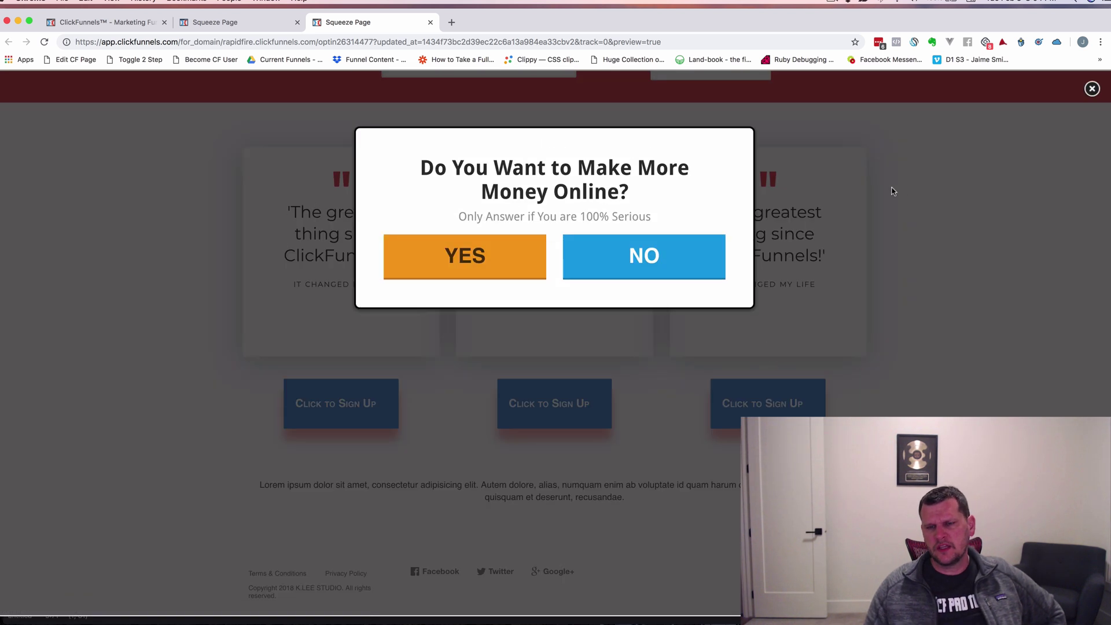
pyautogui.click(904, 224)
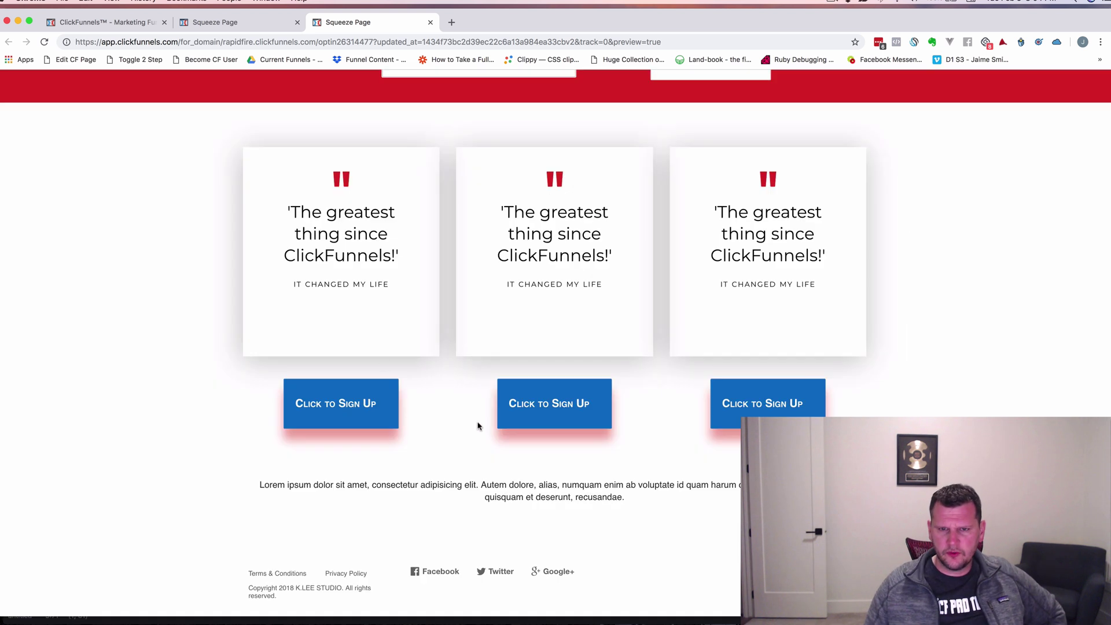